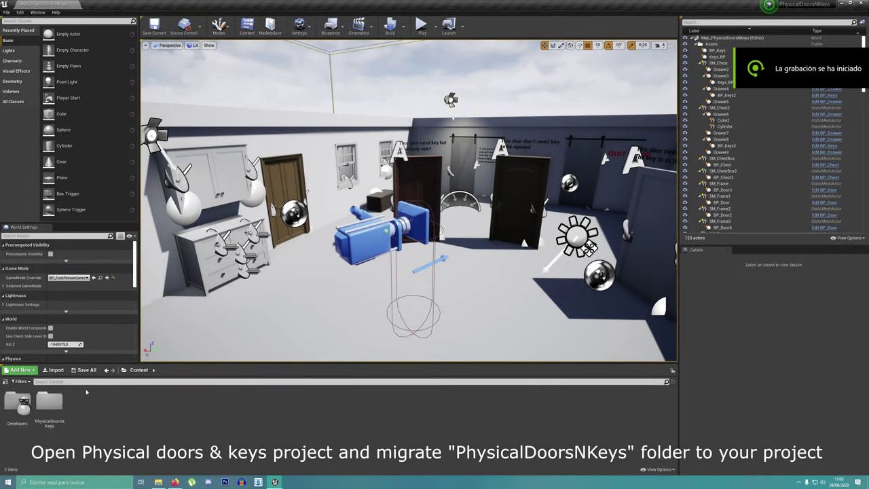
Step: Start migrating the PhysicalDoorsNKeys folder and accept the list of assets to migrate
{"action": "right_click", "coordinate": [55, 407]}
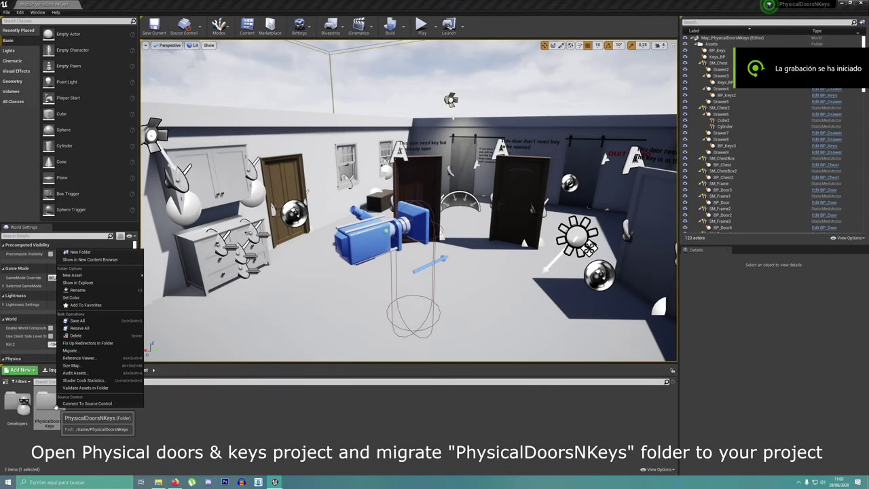
{"action": "left_click", "coordinate": [86, 352]}
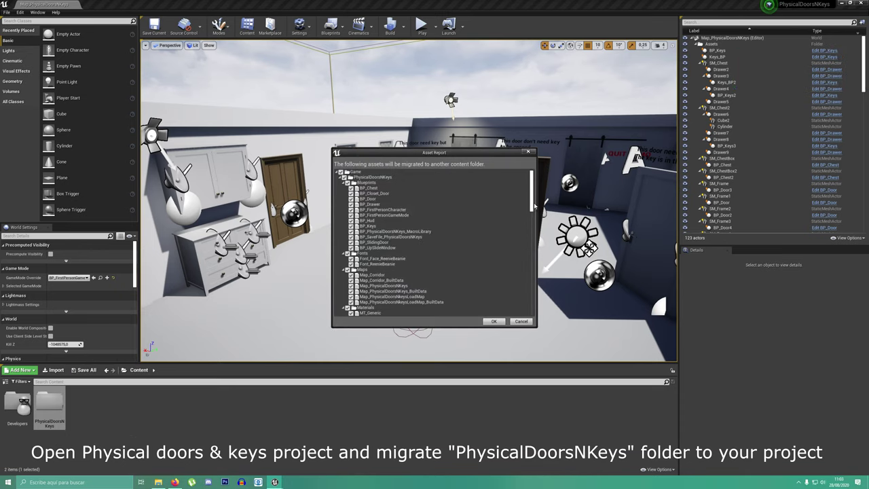
{"action": "scroll", "coordinate": [530, 209], "scroll_direction": "down", "scroll_amount": 2}
{"action": "scroll", "coordinate": [531, 209], "scroll_direction": "down", "scroll_amount": 5}
{"action": "scroll", "coordinate": [531, 209], "scroll_direction": "down", "scroll_amount": 5}
{"action": "scroll", "coordinate": [530, 210], "scroll_direction": "down", "scroll_amount": 5}
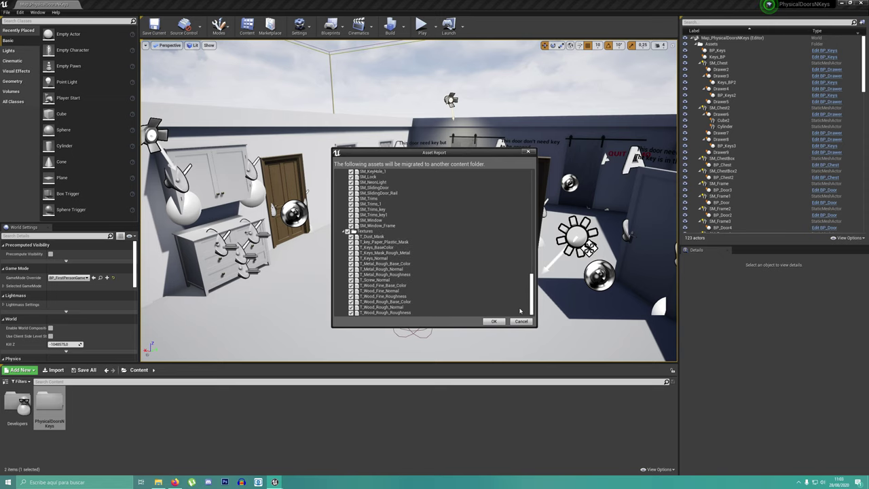
{"action": "left_click", "coordinate": [493, 321]}
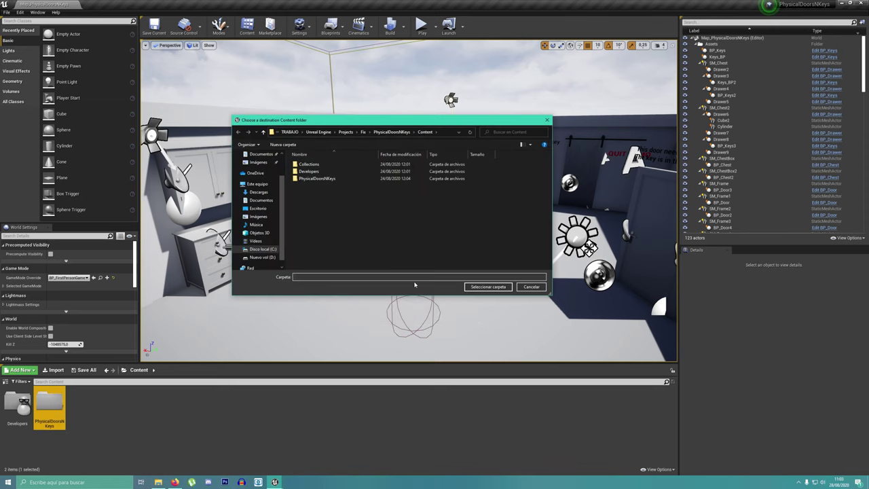
Step: Choose the HowToIntegrate project's Content folder as the migration destination
{"action": "left_click", "coordinate": [390, 133]}
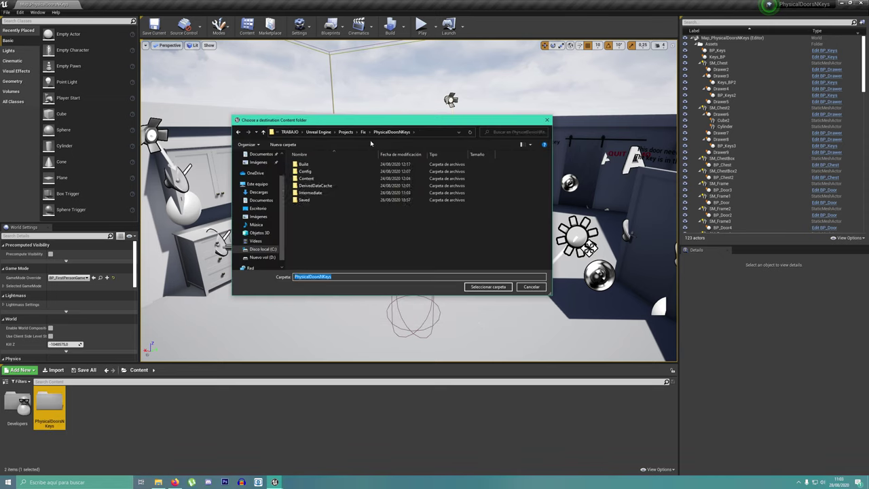
{"action": "left_click", "coordinate": [363, 132]}
{"action": "double_click", "coordinate": [307, 164]}
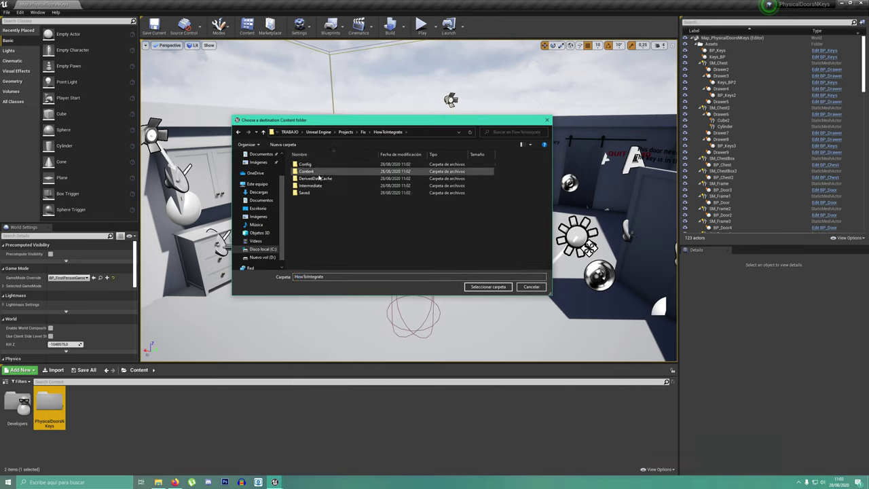
{"action": "left_click", "coordinate": [322, 172]}
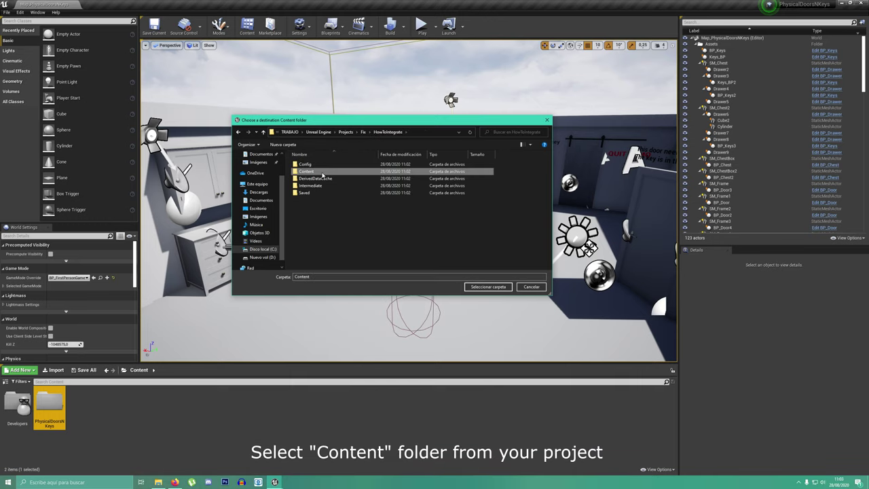
{"action": "left_click", "coordinate": [488, 286]}
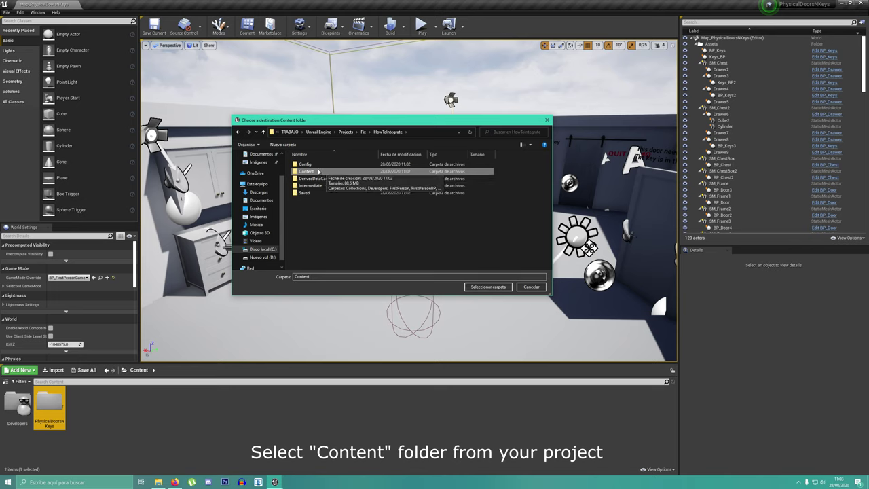
{"action": "left_click", "coordinate": [488, 287]}
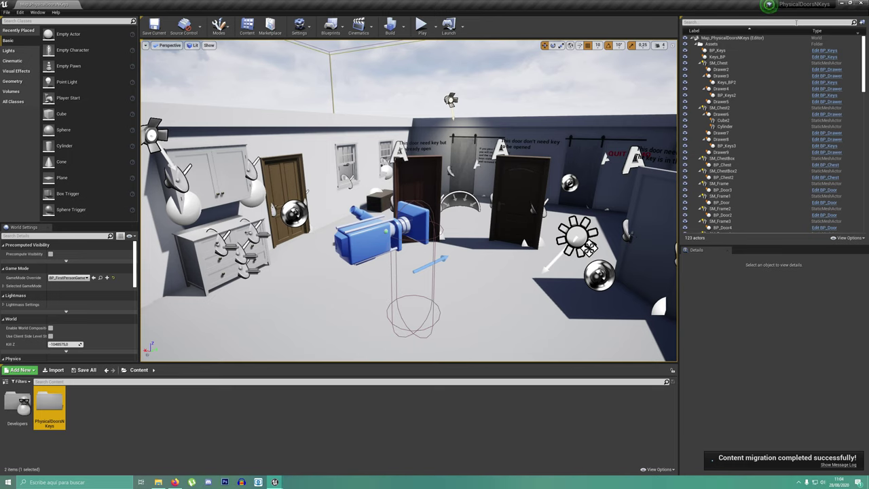
Step: Switch to the HowToIntegrate editor and view the root Content folder
{"action": "left_click", "coordinate": [843, 4]}
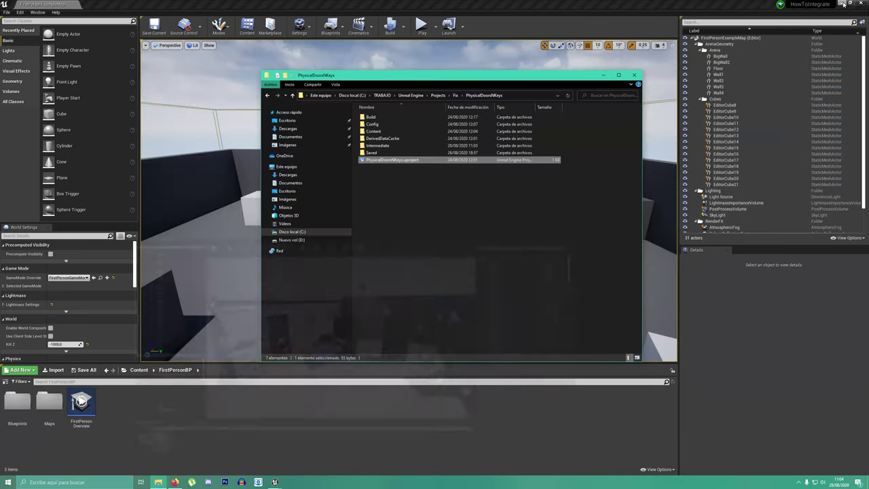
{"action": "left_click", "coordinate": [633, 75]}
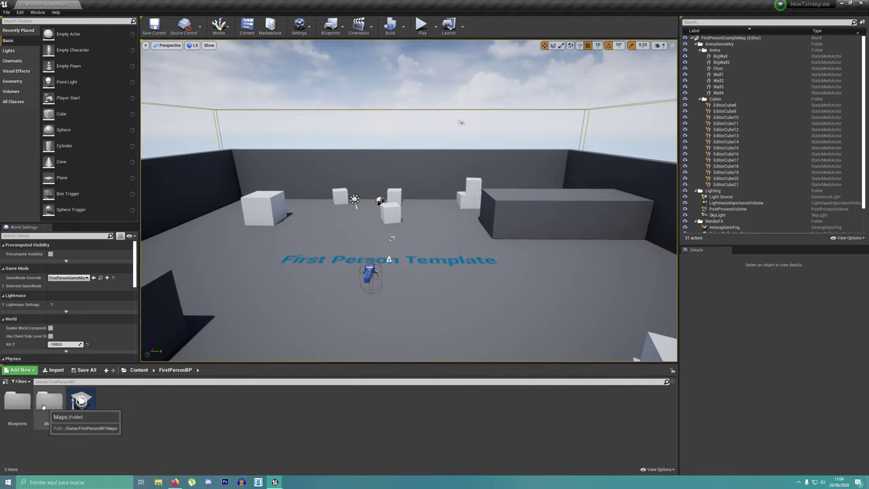
{"action": "left_click", "coordinate": [138, 370]}
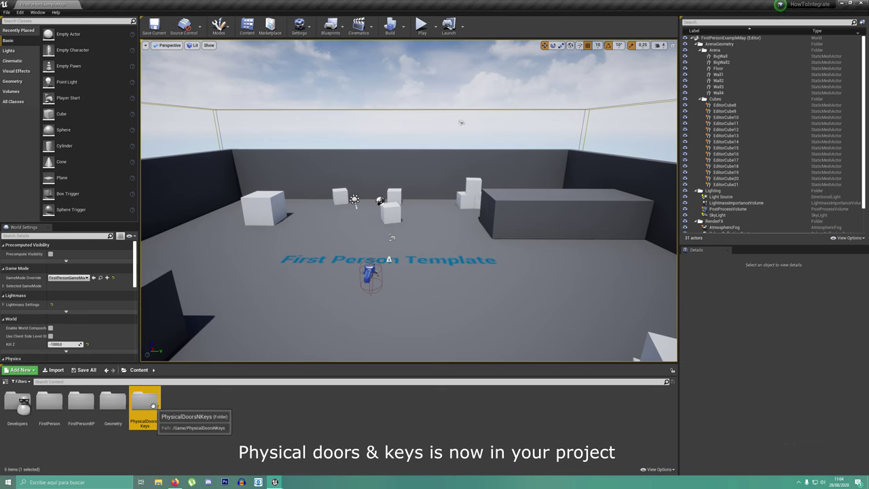
Step: Focus on the FirstPersonCharacter and run a quick play test of the level
{"action": "left_click", "coordinate": [369, 275]}
{"action": "key", "text": "f"}
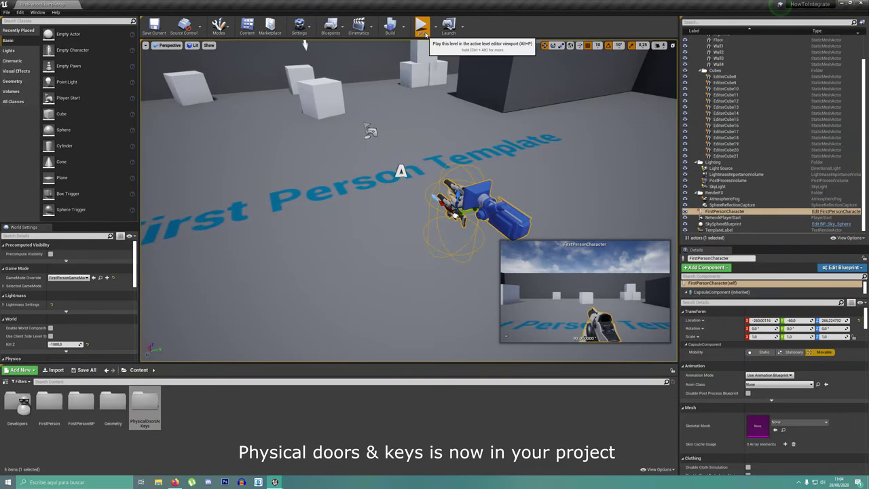
{"action": "left_click", "coordinate": [426, 33]}
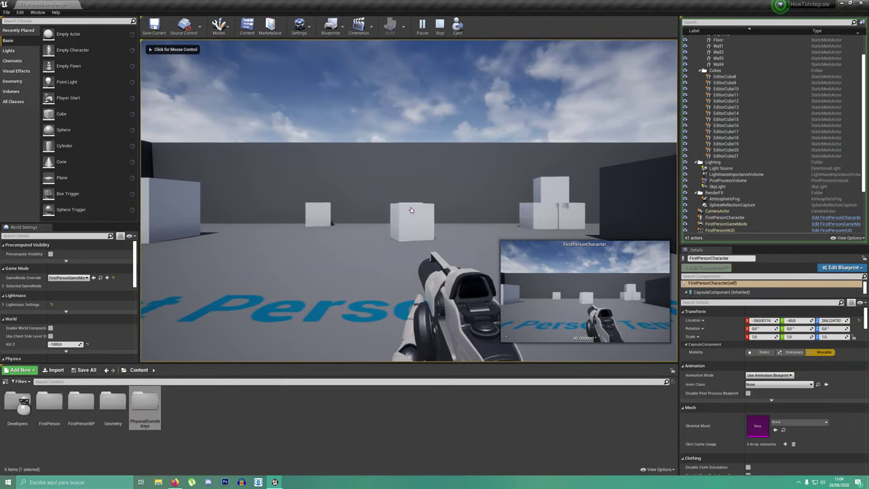
{"action": "left_click", "coordinate": [439, 28]}
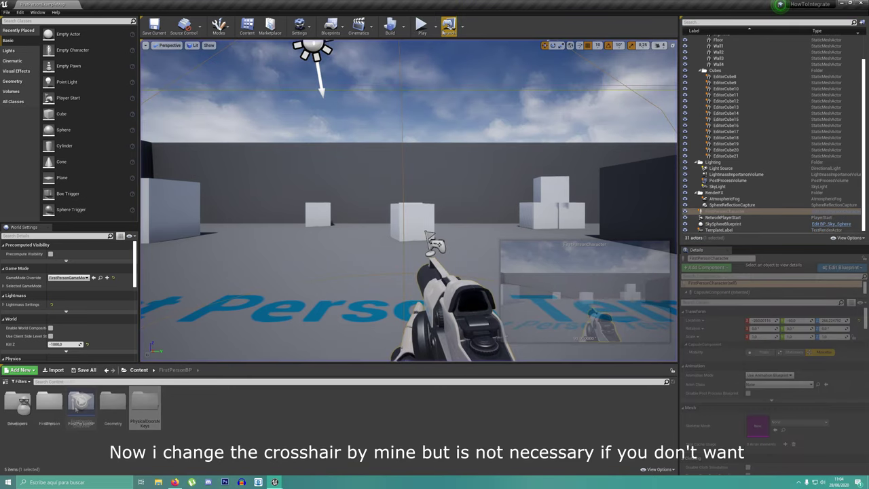
Step: Browse into FirstPersonBP > Blueprints in the Content Browser
{"action": "double_click", "coordinate": [81, 402]}
{"action": "double_click", "coordinate": [18, 402]}
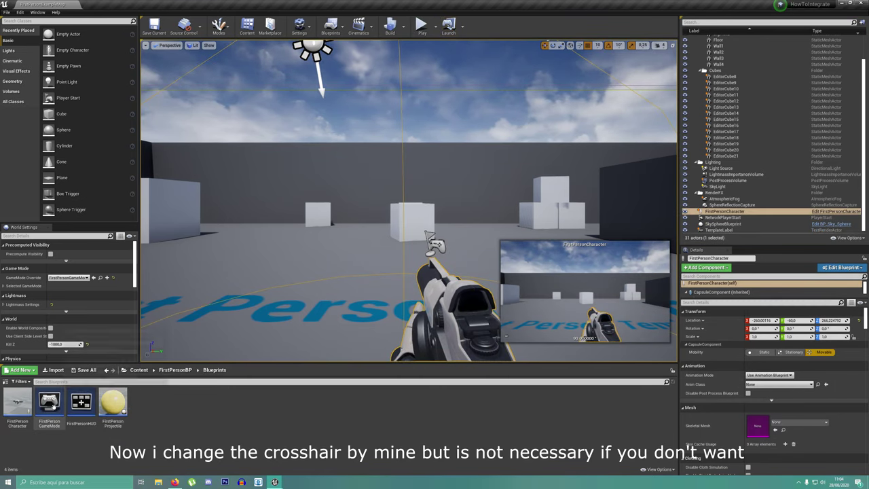
{"action": "left_click", "coordinate": [82, 406]}
Step: Set FirstPersonGameMode's HUD Class to BP_HUD
{"action": "double_click", "coordinate": [49, 402]}
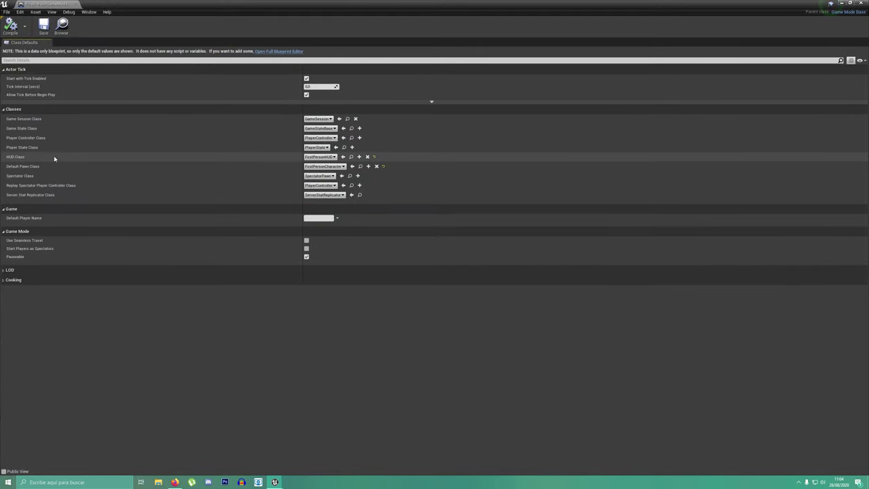
{"action": "left_click", "coordinate": [326, 158]}
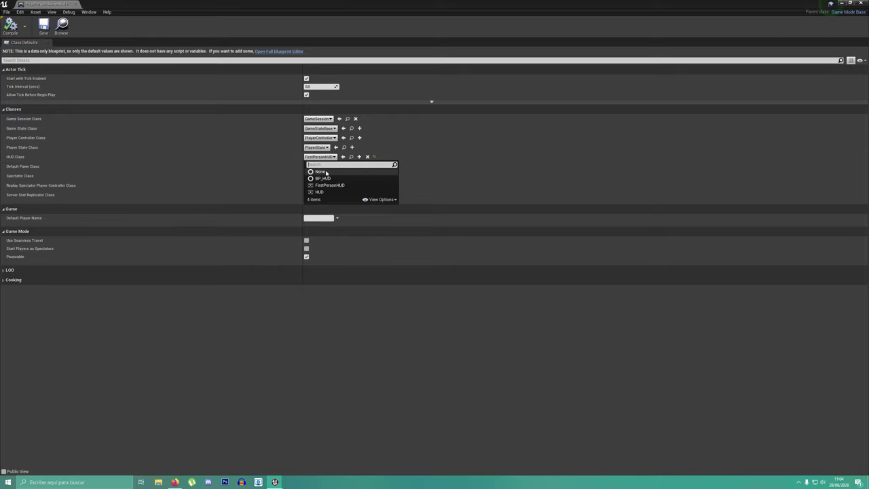
{"action": "left_click", "coordinate": [324, 178]}
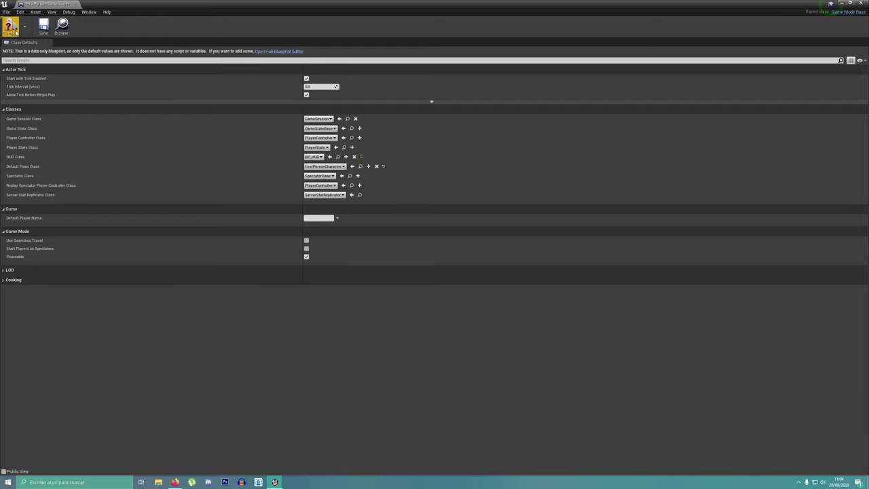
Step: Close the game mode blueprint and play-test the level with the new HUD
{"action": "left_click", "coordinate": [77, 5]}
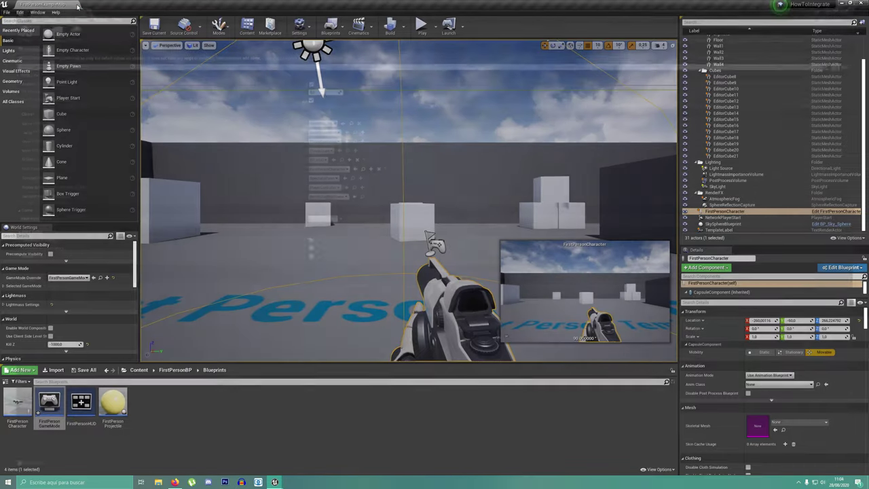
{"action": "left_click", "coordinate": [422, 27]}
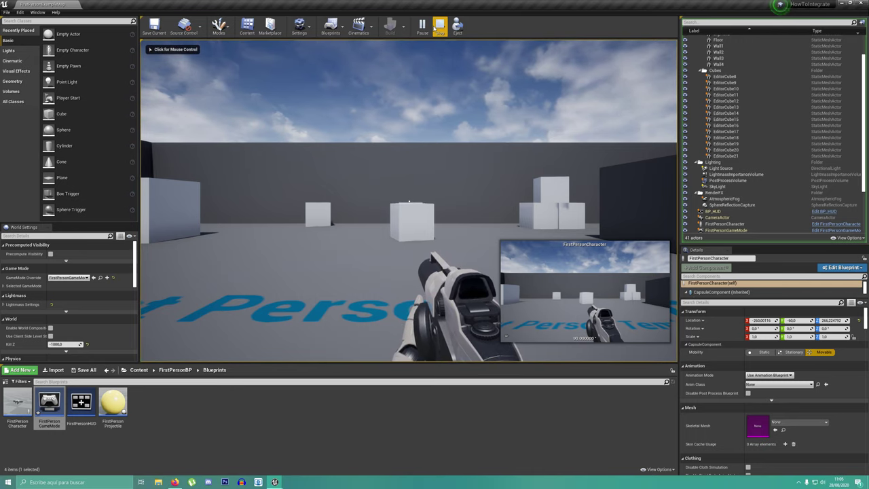
{"action": "left_click", "coordinate": [440, 27]}
Step: Open the FirstPersonCharacter blueprint and frame an empty area of its Event Graph
{"action": "double_click", "coordinate": [17, 402]}
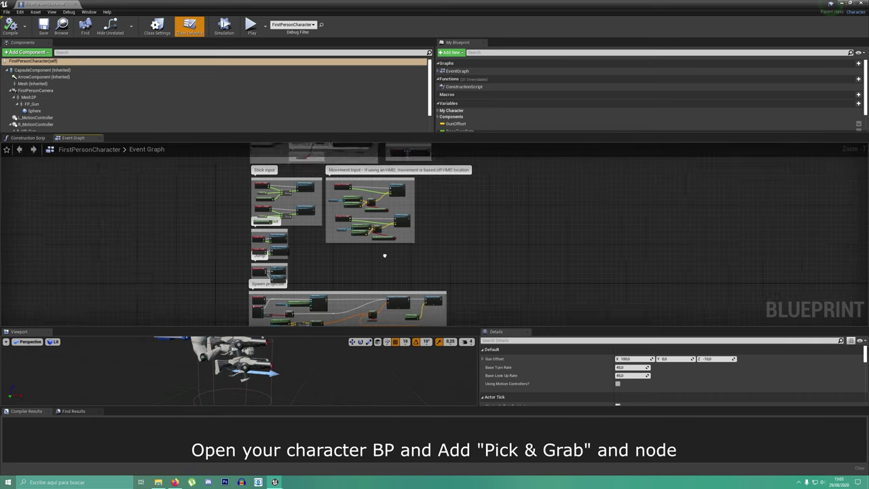
{"action": "right_click_drag", "start_coordinate": [272, 232], "coordinate": [495, 210]}
{"action": "scroll", "coordinate": [560, 277], "scroll_direction": "down", "scroll_amount": 3}
{"action": "right_click_drag", "start_coordinate": [561, 278], "coordinate": [556, 300]}
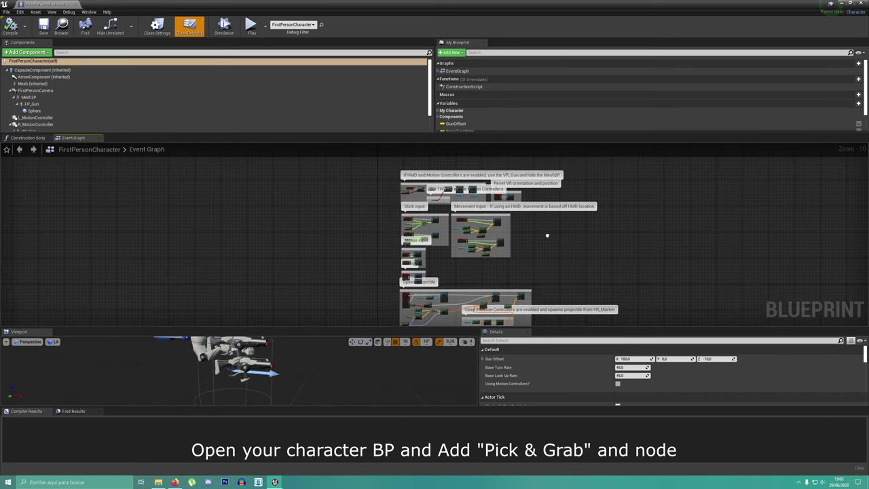
{"action": "scroll", "coordinate": [452, 216], "scroll_direction": "up", "scroll_amount": 3}
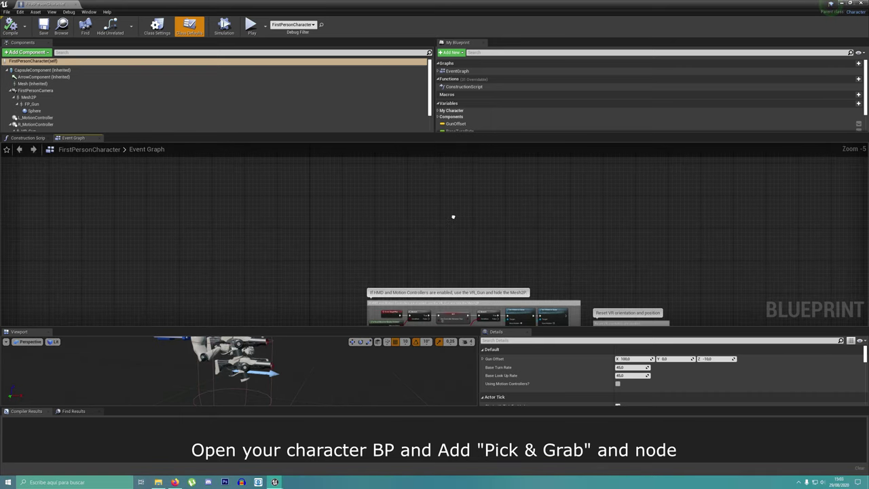
Step: Search 'Pick' and add a Pick & Grab node to the Event Graph
{"action": "right_click", "coordinate": [453, 220]}
{"action": "type", "text": "Pick"}
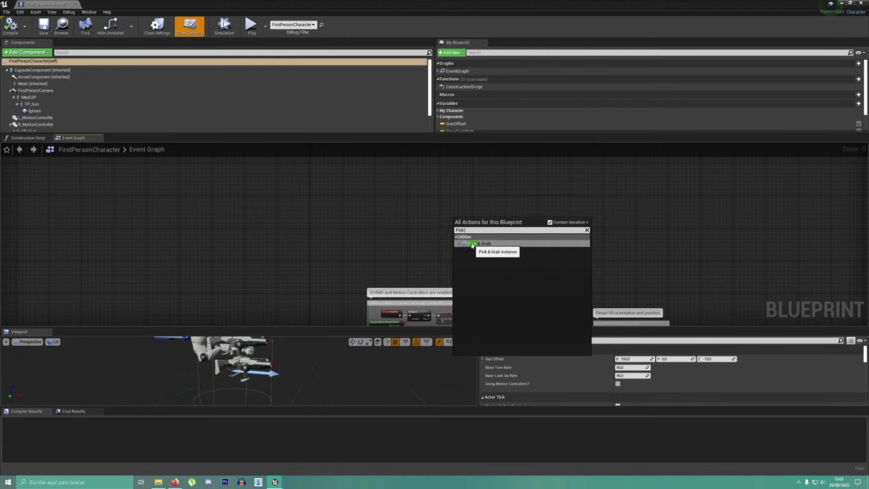
{"action": "left_click", "coordinate": [471, 244]}
{"action": "scroll", "coordinate": [468, 246], "scroll_direction": "up", "scroll_amount": 1}
{"action": "scroll", "coordinate": [461, 248], "scroll_direction": "up", "scroll_amount": 3}
{"action": "scroll", "coordinate": [475, 253], "scroll_direction": "up", "scroll_amount": 2}
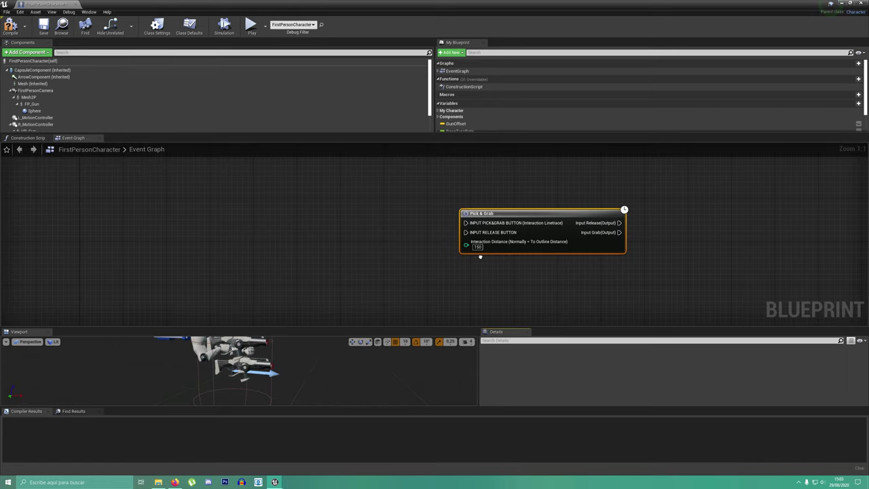
{"action": "left_click_drag", "start_coordinate": [466, 222], "coordinate": [419, 221]}
{"action": "key", "text": "Escape"}
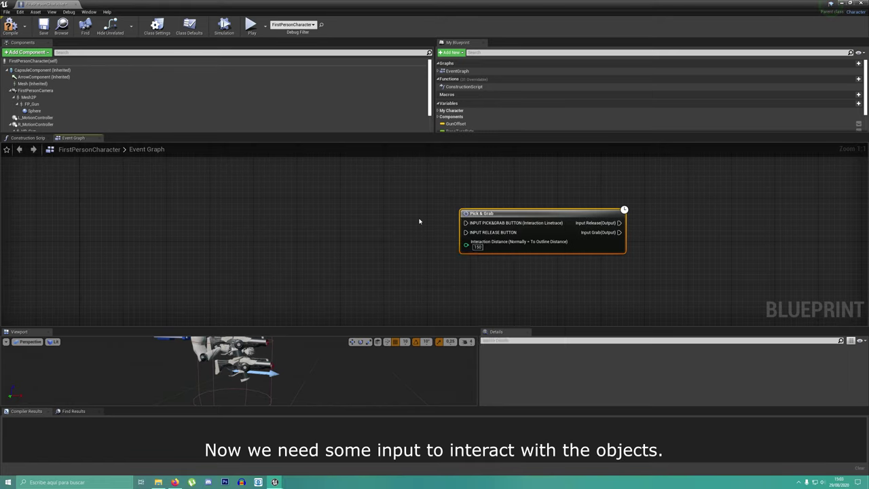
{"action": "left_click", "coordinate": [419, 221]}
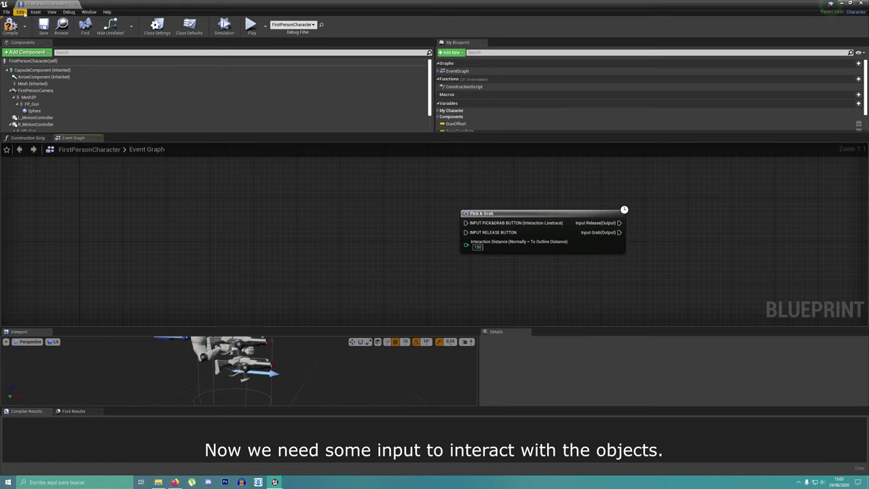
{"action": "left_click", "coordinate": [20, 12]}
Step: In Project Settings > Input, add an Interact action mapping bound to the E key
{"action": "left_click", "coordinate": [43, 97]}
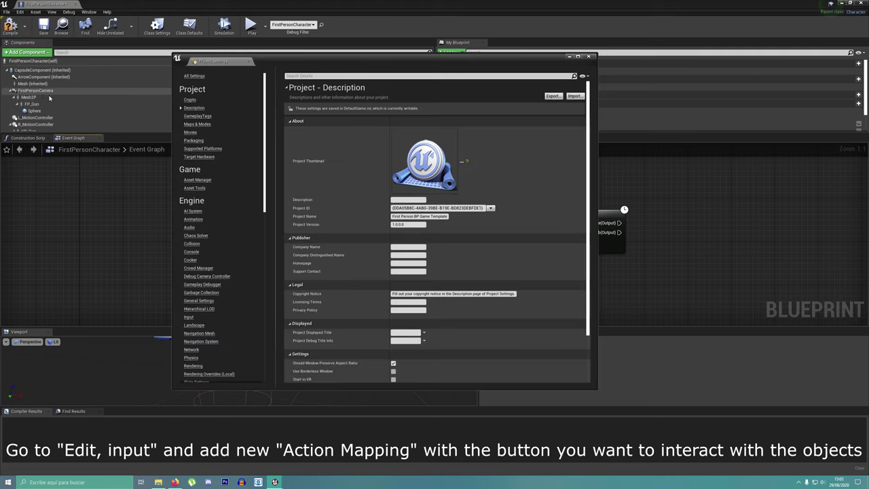
{"action": "scroll", "coordinate": [261, 155], "scroll_direction": "down", "scroll_amount": 5}
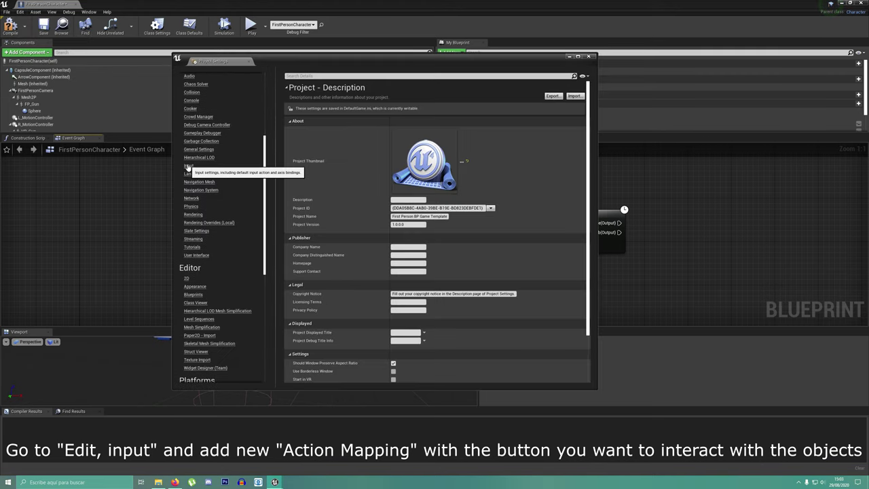
{"action": "left_click", "coordinate": [188, 167]}
{"action": "left_click", "coordinate": [290, 142]}
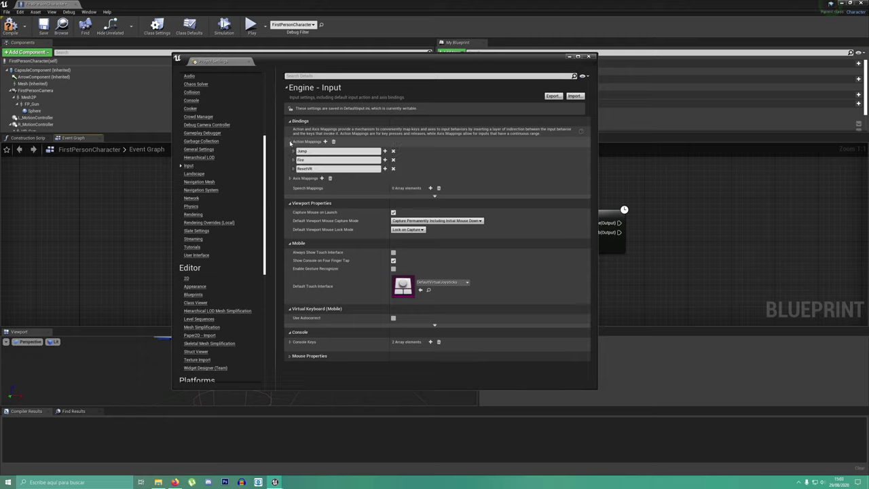
{"action": "left_click", "coordinate": [326, 142]}
{"action": "type", "text": "Interact"}
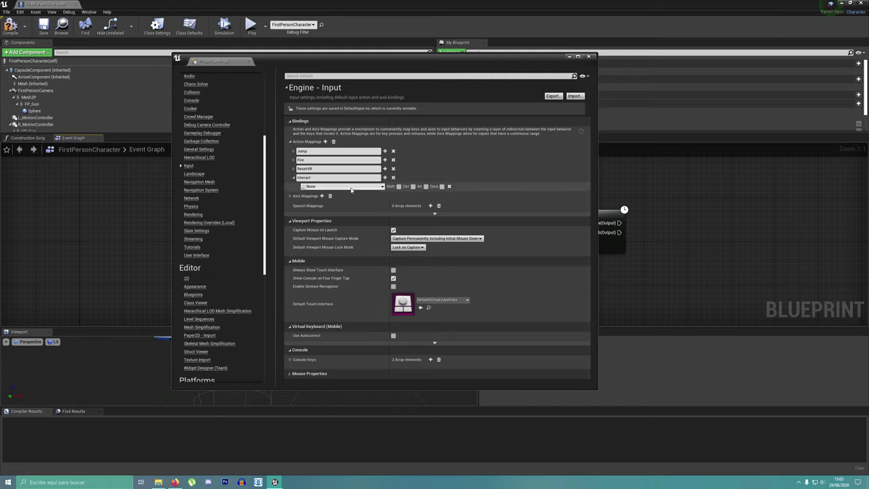
{"action": "left_click", "coordinate": [351, 188]}
{"action": "type", "text": "E"}
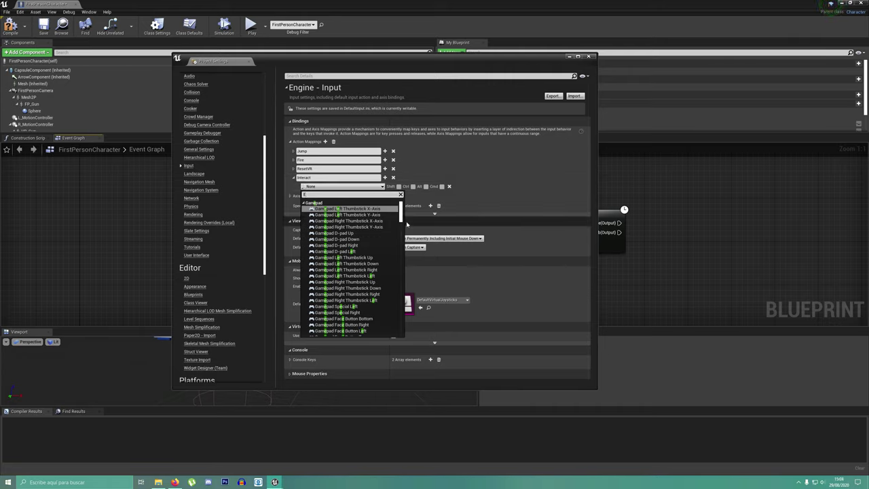
{"action": "left_click_drag", "start_coordinate": [401, 215], "coordinate": [401, 236]}
{"action": "scroll", "coordinate": [402, 237], "scroll_direction": "down", "scroll_amount": 3}
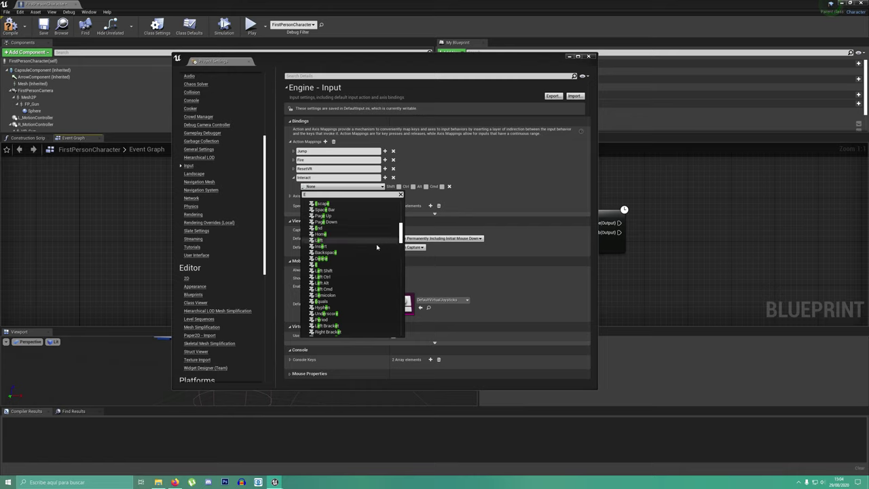
{"action": "left_click", "coordinate": [317, 265]}
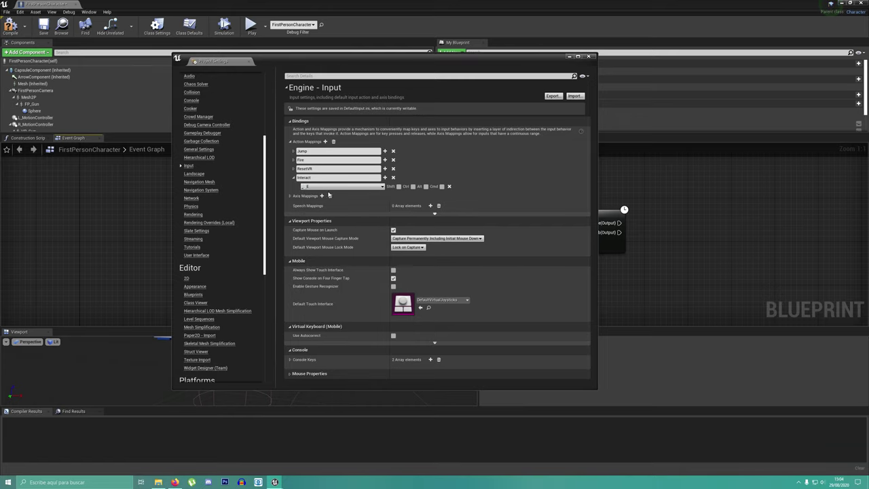
{"action": "left_click", "coordinate": [592, 57]}
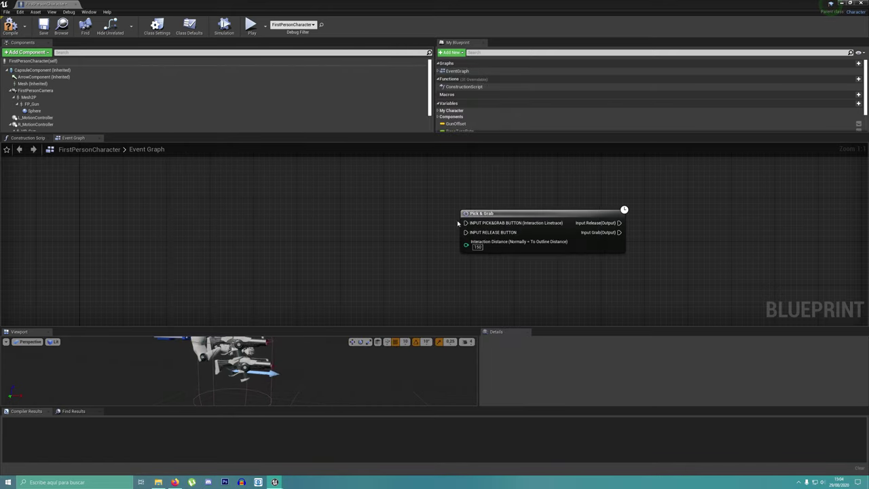
Step: Add an InputAction Interact node and wire Pressed and Released into Pick & Grab's grab and release inputs
{"action": "left_click_drag", "start_coordinate": [465, 224], "coordinate": [420, 224]}
{"action": "type", "text": "intera"}
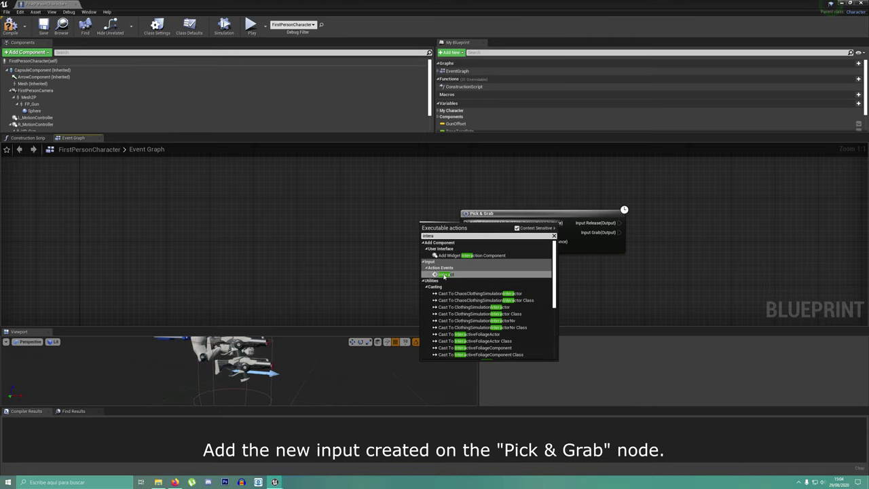
{"action": "left_click", "coordinate": [444, 274]}
{"action": "left_click_drag", "start_coordinate": [448, 224], "coordinate": [381, 217]}
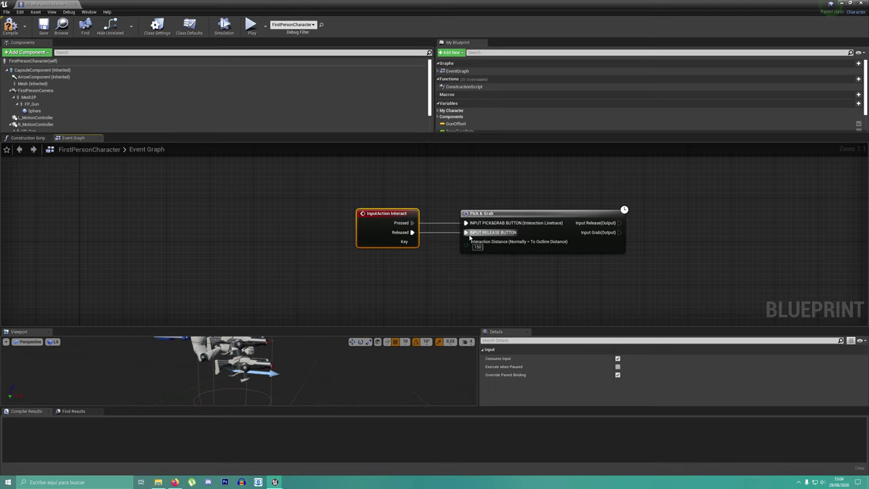
{"action": "right_click_drag", "start_coordinate": [477, 271], "coordinate": [416, 315]}
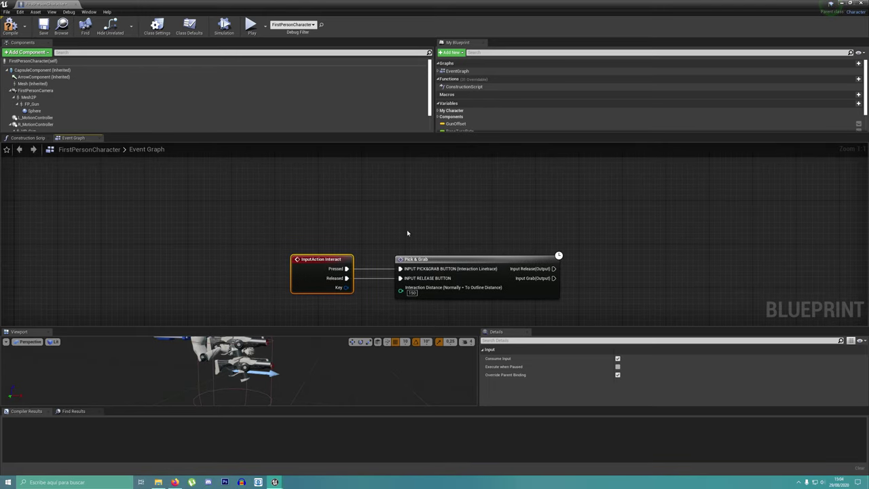
Step: Add a Save Doors & Keys State node and place it below Pick & Grab
{"action": "right_click", "coordinate": [405, 201]}
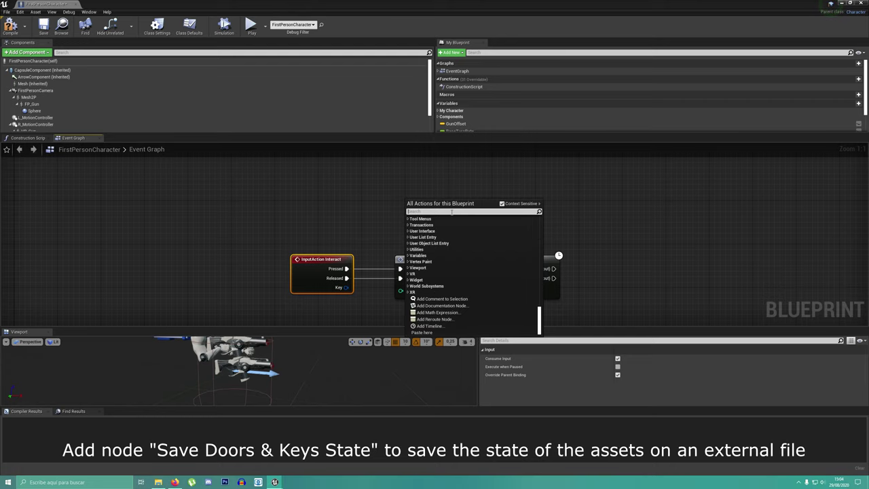
{"action": "type", "text": "Save Door"}
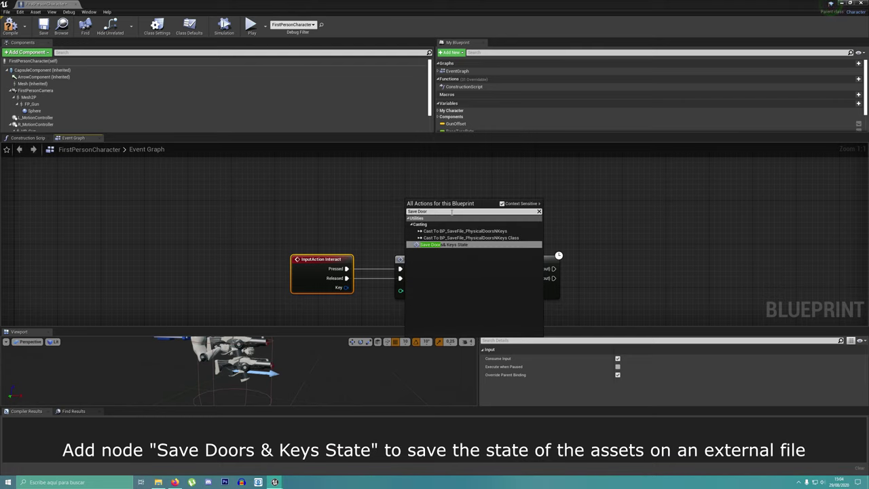
{"action": "left_click", "coordinate": [432, 246]}
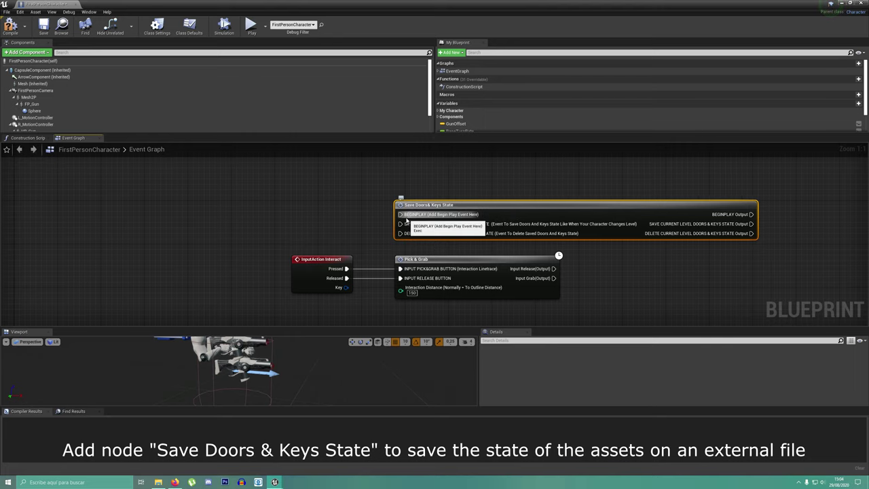
{"action": "right_click_drag", "start_coordinate": [449, 209], "coordinate": [465, 176]}
{"action": "scroll", "coordinate": [465, 176], "scroll_direction": "down", "scroll_amount": 2}
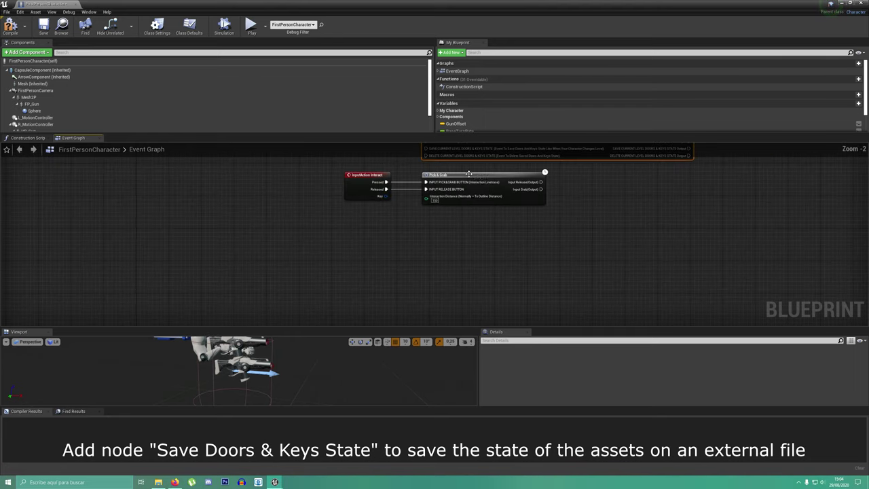
{"action": "left_click_drag", "start_coordinate": [477, 163], "coordinate": [480, 256]}
{"action": "right_click_drag", "start_coordinate": [480, 256], "coordinate": [527, 130]}
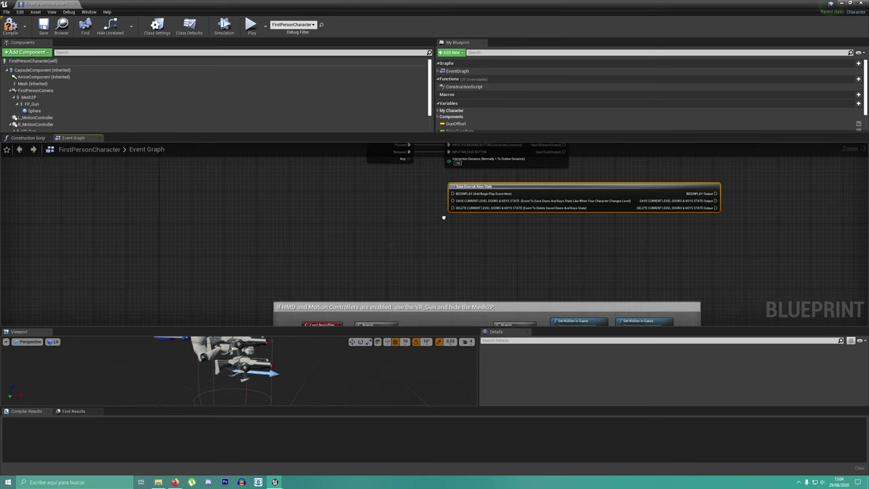
Step: Insert a Sequence after Event BeginPlay, moving the existing chain onto its second output
{"action": "left_click", "coordinate": [351, 267]}
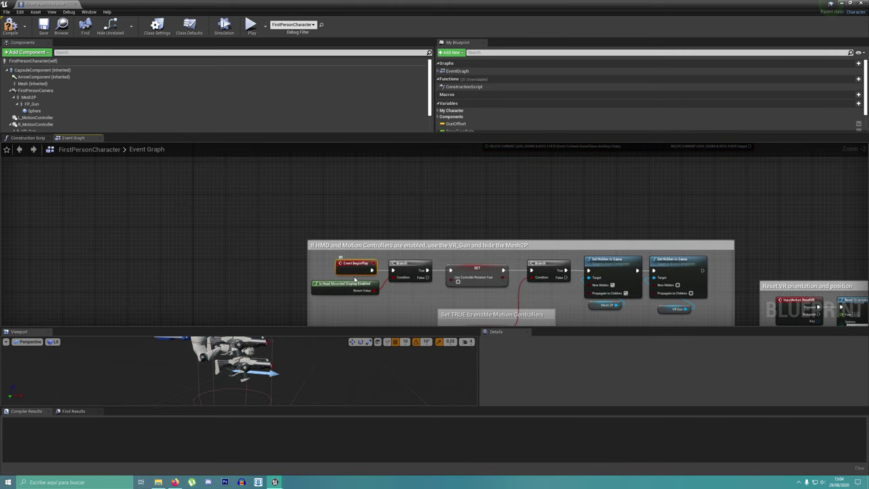
{"action": "left_click_drag", "start_coordinate": [385, 297], "coordinate": [394, 164]}
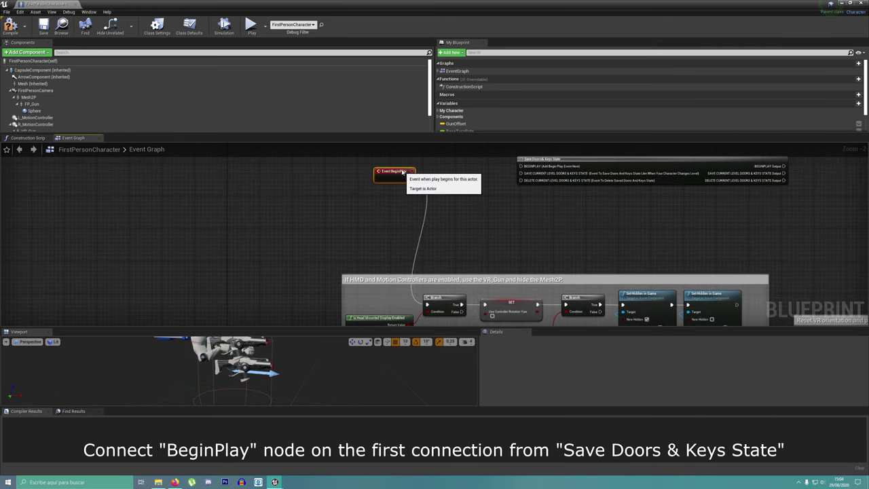
{"action": "right_click_drag", "start_coordinate": [394, 164], "coordinate": [385, 210]}
{"action": "left_click_drag", "start_coordinate": [393, 215], "coordinate": [421, 221]}
{"action": "type", "text": "se"}
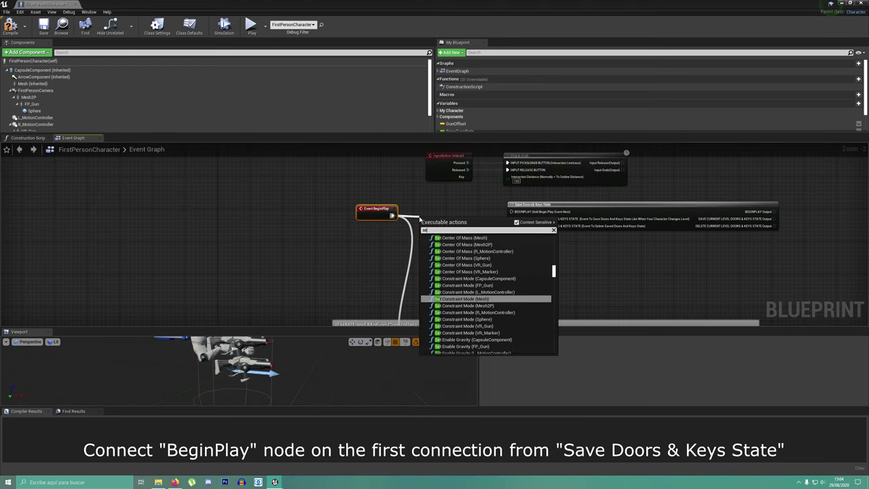
{"action": "type", "text": "q"}
{"action": "left_click", "coordinate": [448, 304]}
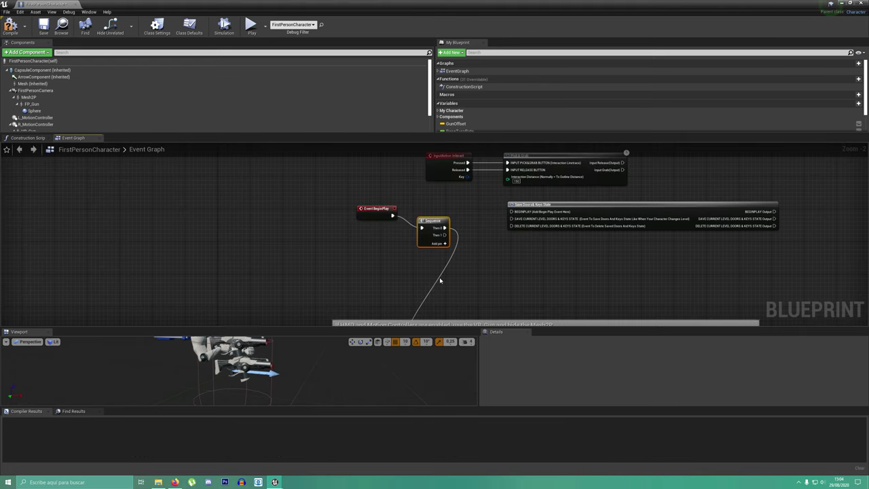
{"action": "left_click_drag", "start_coordinate": [443, 220], "coordinate": [441, 227], "text": "ctrl"}
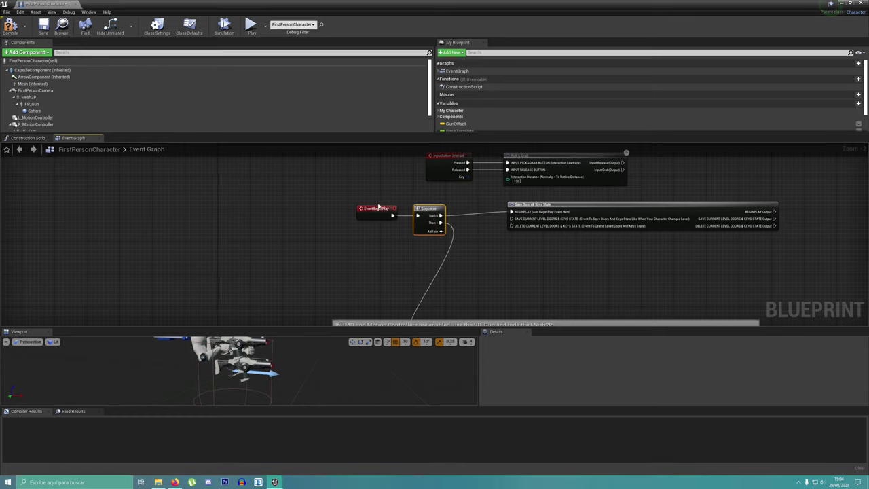
{"action": "right_click_drag", "start_coordinate": [529, 183], "coordinate": [382, 180]}
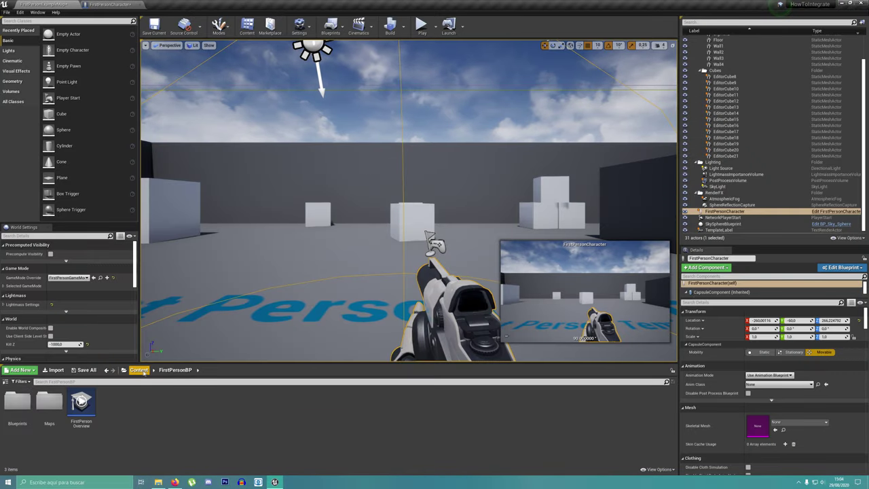
Step: Place a BP_Door in the level, parent it under SM_Frame, and change the frame's mobility
{"action": "double_click", "coordinate": [17, 401]}
{"action": "left_click_drag", "start_coordinate": [81, 402], "coordinate": [431, 233]}
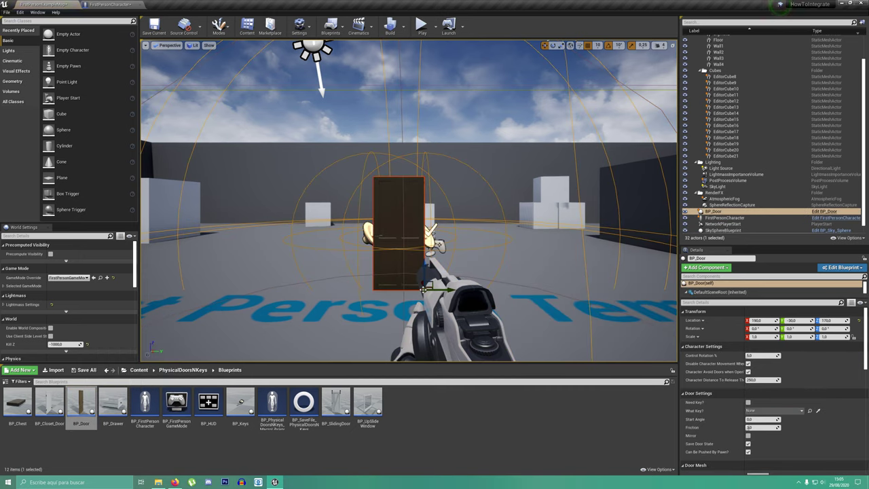
{"action": "key", "text": "f"}
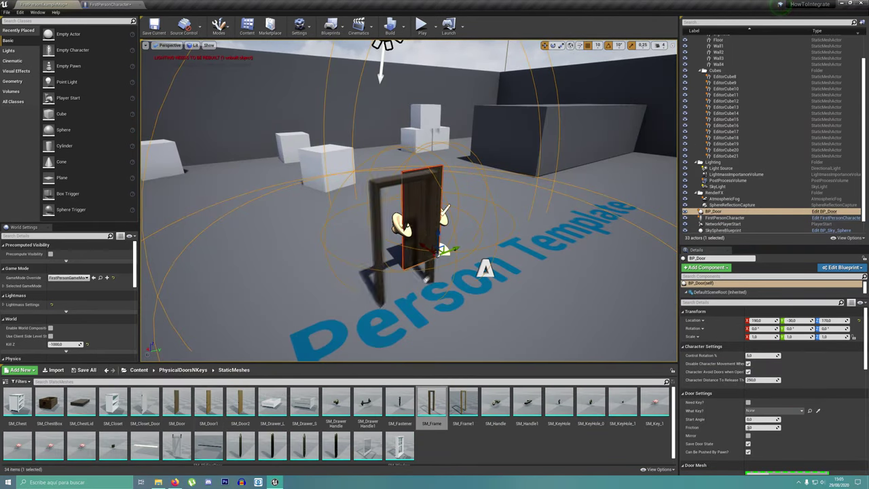
{"action": "left_click_drag", "start_coordinate": [712, 199], "coordinate": [714, 224]}
{"action": "left_click", "coordinate": [715, 217]}
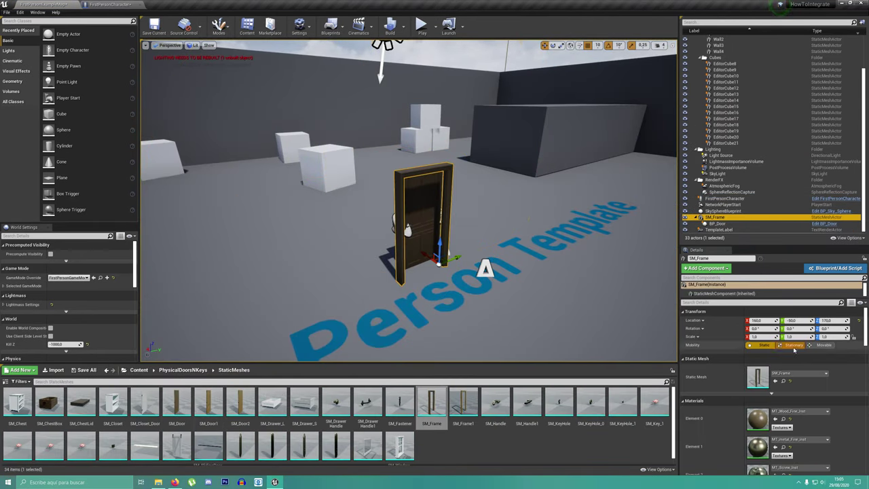
{"action": "left_click", "coordinate": [793, 345]}
{"action": "left_click", "coordinate": [716, 224]}
Step: Play the level, walk to the door and swing it open
{"action": "left_click", "coordinate": [421, 26]}
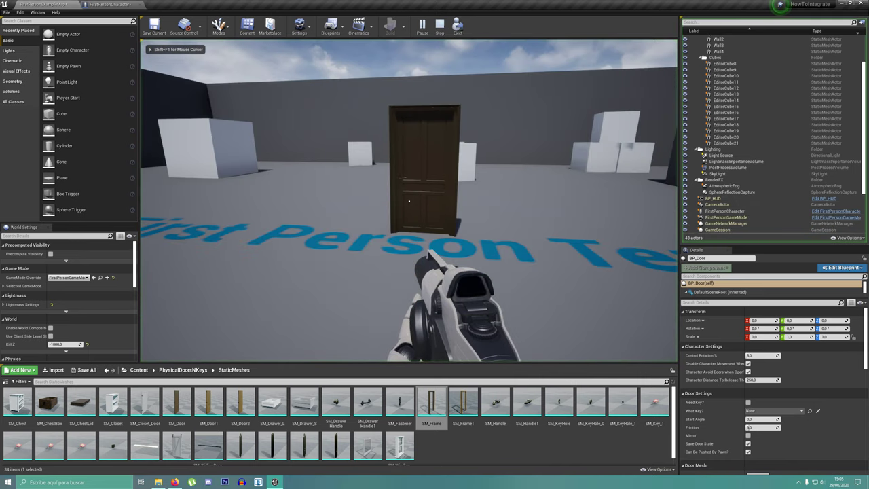
{"action": "key", "text": "w"}
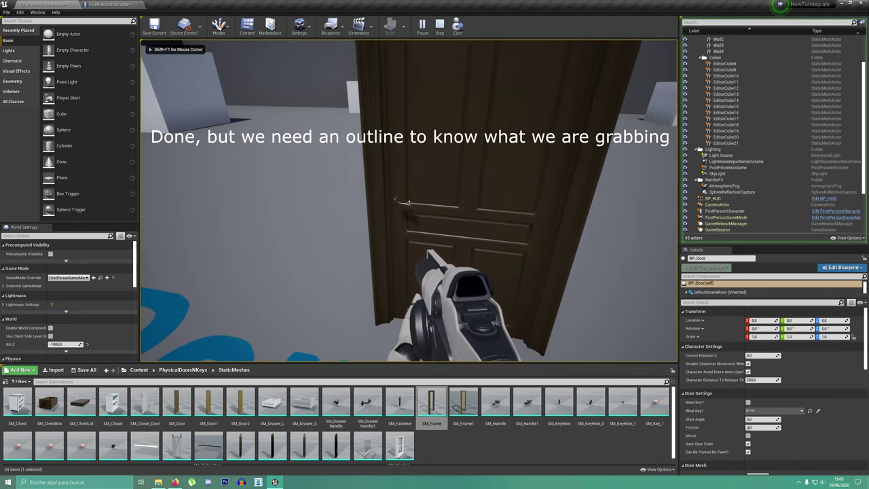
{"action": "left_click_drag", "start_coordinate": [406, 202], "coordinate": [409, 201]}
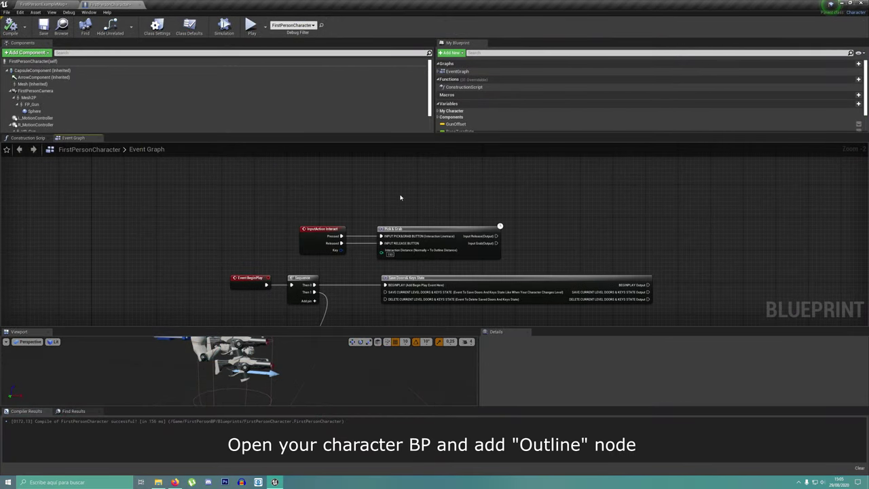
Step: Add an Outline node and position it above Pick & Grab
{"action": "right_click", "coordinate": [399, 201]}
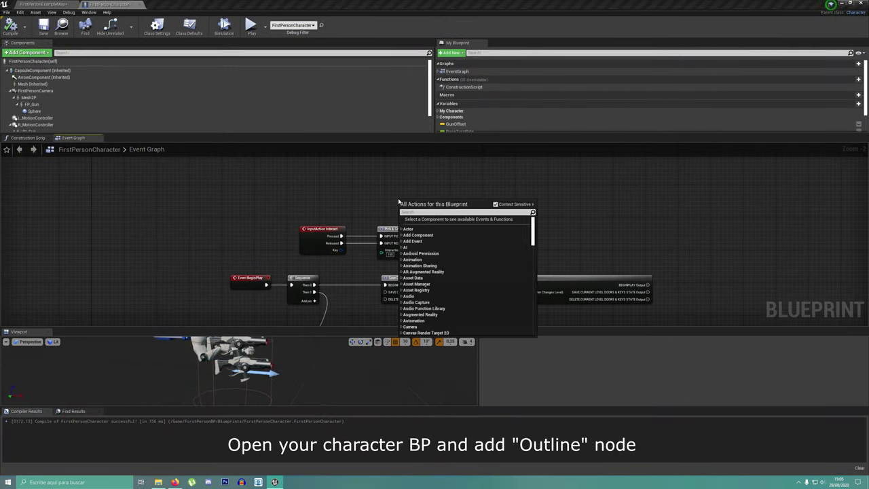
{"action": "type", "text": "Outline"}
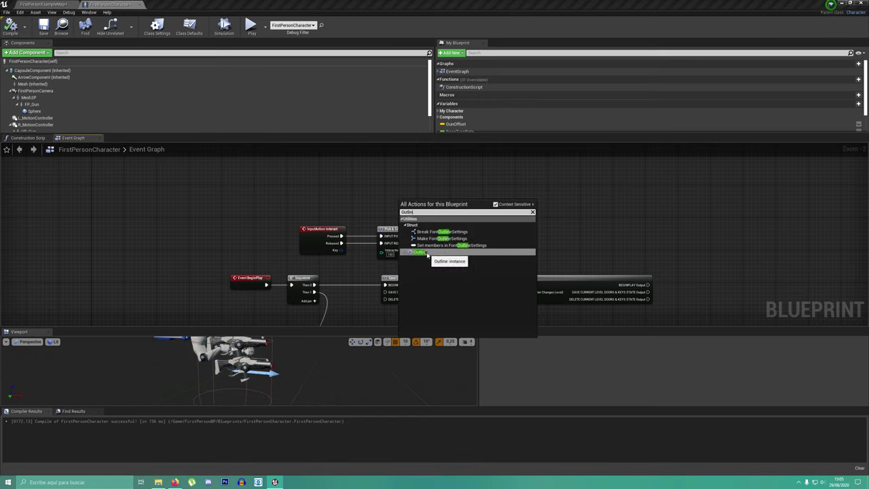
{"action": "left_click", "coordinate": [430, 253]}
{"action": "left_click_drag", "start_coordinate": [446, 201], "coordinate": [429, 175]}
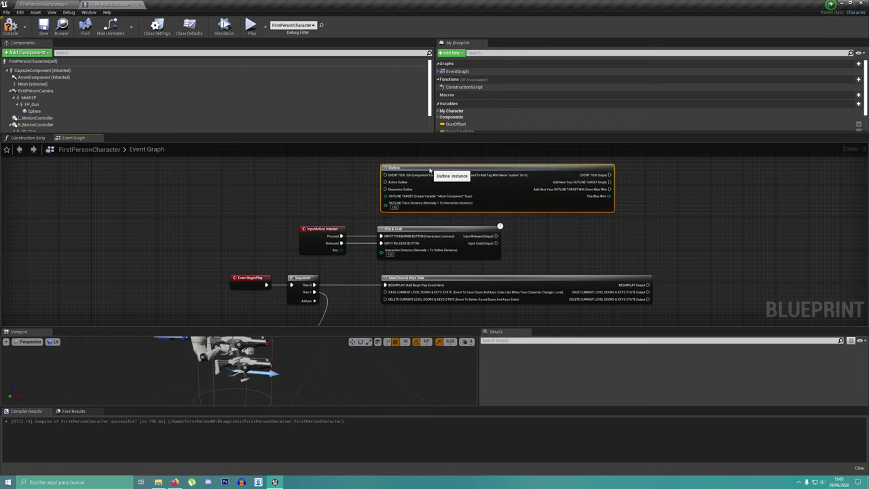
{"action": "right_click_drag", "start_coordinate": [429, 175], "coordinate": [442, 186]}
{"action": "scroll", "coordinate": [443, 186], "scroll_direction": "up", "scroll_amount": 2}
{"action": "right_click_drag", "start_coordinate": [421, 238], "coordinate": [416, 202]}
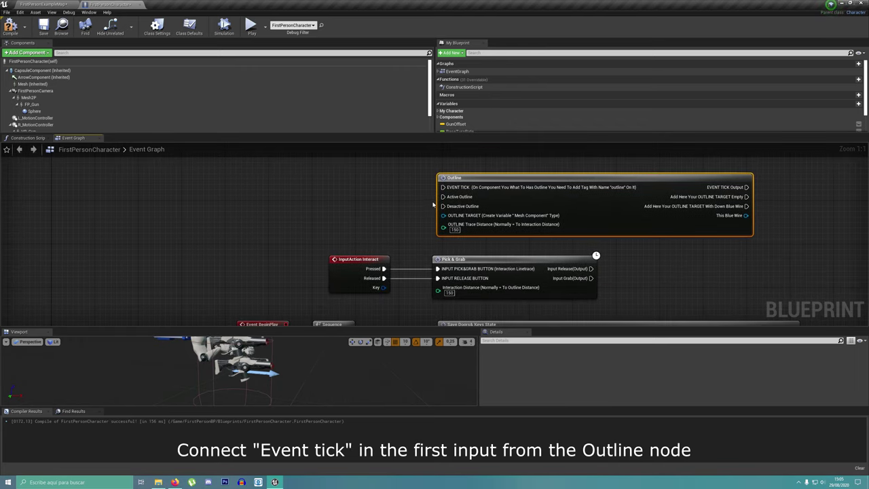
Step: Wire a new Event Tick into the Outline node's EVENT TICK input and rearrange both nodes
{"action": "left_click_drag", "start_coordinate": [442, 187], "coordinate": [385, 185]}
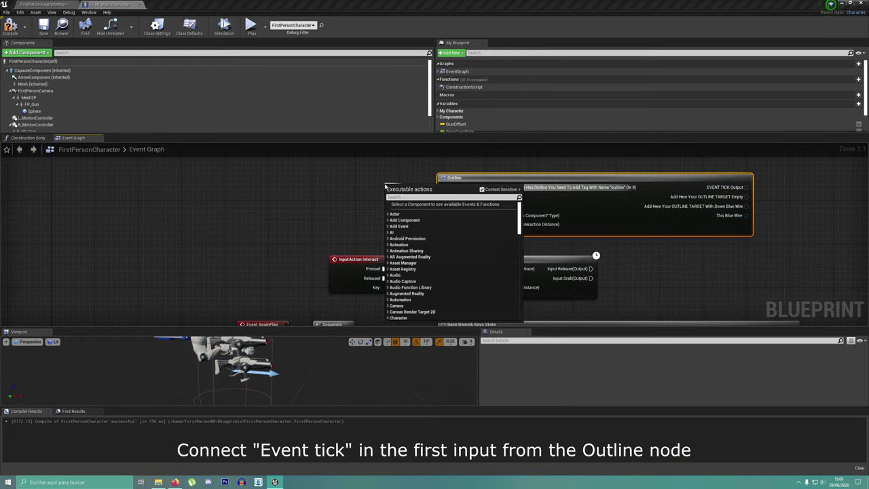
{"action": "type", "text": "Tick"}
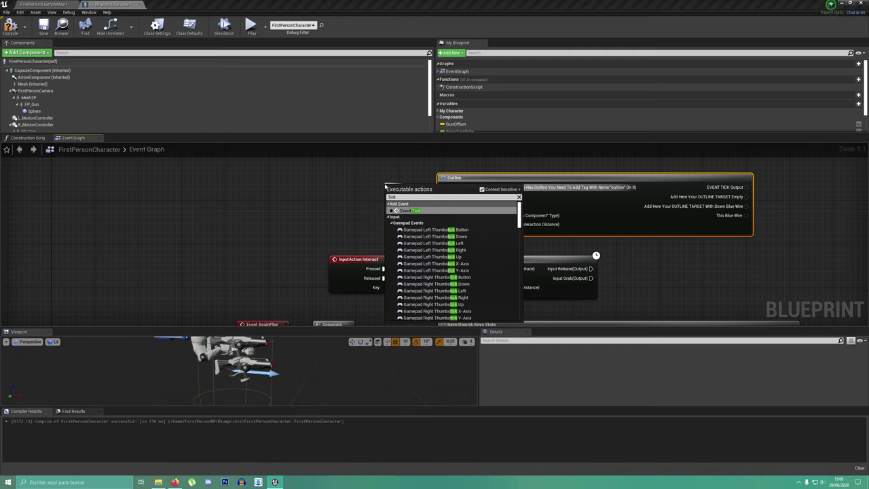
{"action": "left_click", "coordinate": [410, 210]}
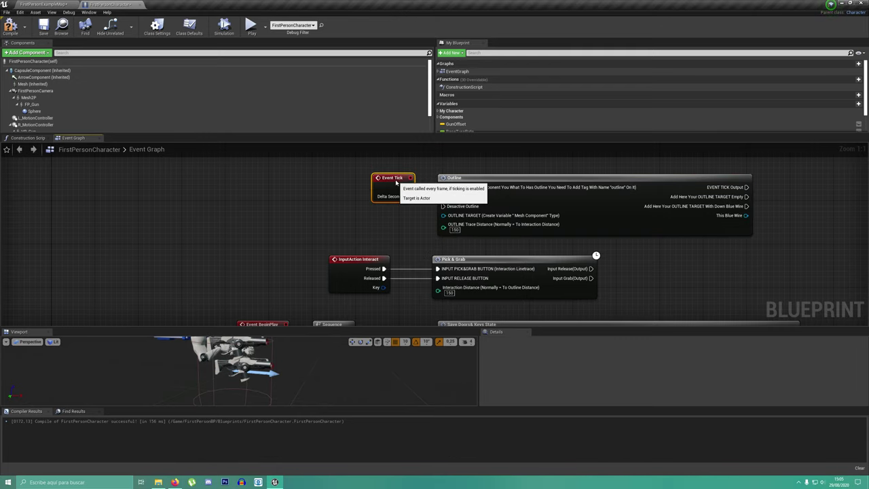
{"action": "right_click_drag", "start_coordinate": [420, 222], "coordinate": [341, 219]}
{"action": "left_click", "coordinate": [421, 180]}
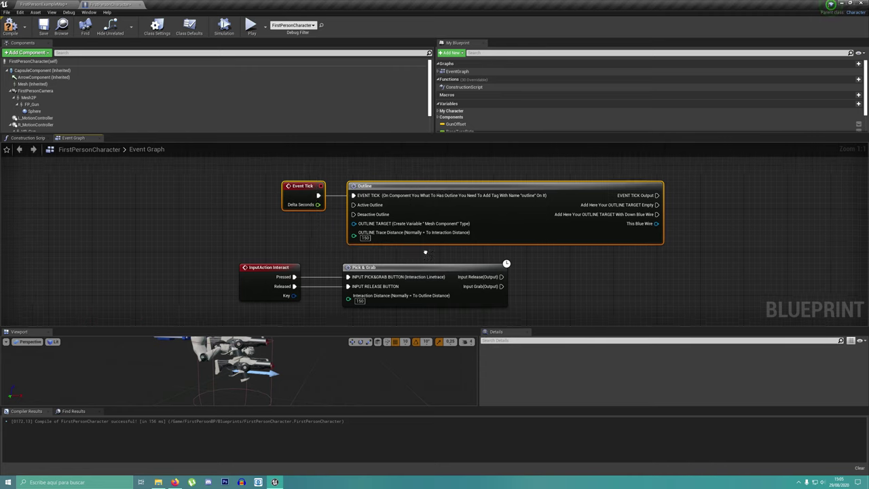
{"action": "right_click_drag", "start_coordinate": [421, 180], "coordinate": [350, 177]}
{"action": "left_click_drag", "start_coordinate": [351, 178], "coordinate": [537, 177]}
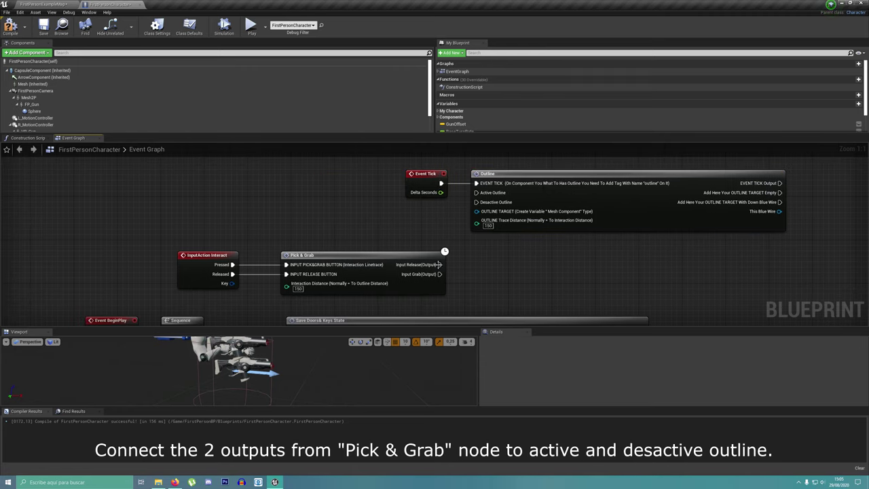
Step: Connect Pick & Grab's Input Release to Active Outline and Input Grab to Deactive Outline
{"action": "left_click_drag", "start_coordinate": [439, 264], "coordinate": [448, 233]}
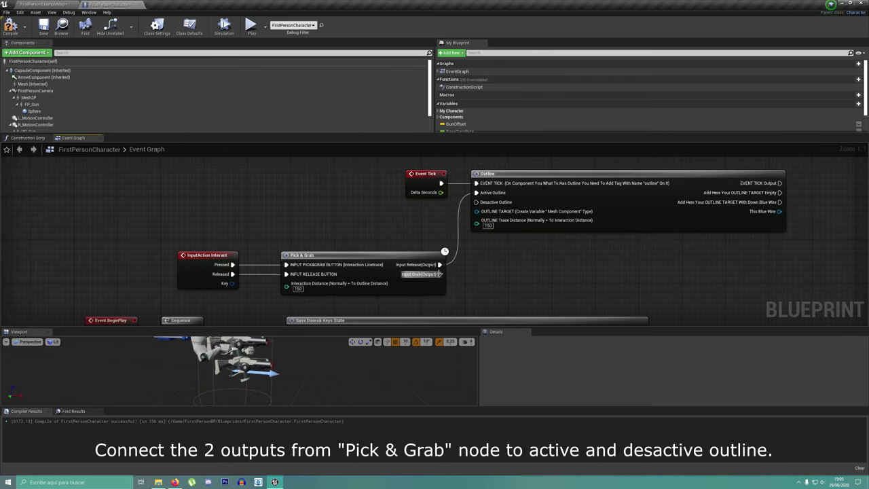
{"action": "left_click_drag", "start_coordinate": [440, 274], "coordinate": [476, 202]}
{"action": "right_click_drag", "start_coordinate": [528, 256], "coordinate": [431, 260]}
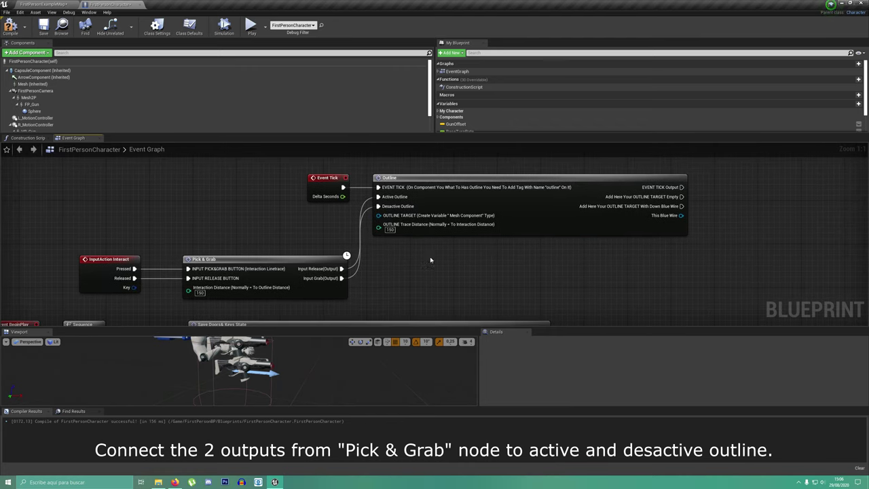
Step: Promote the Outline node's OUTLINE TARGET input to a variable
{"action": "left_click_drag", "start_coordinate": [433, 176], "coordinate": [469, 203]}
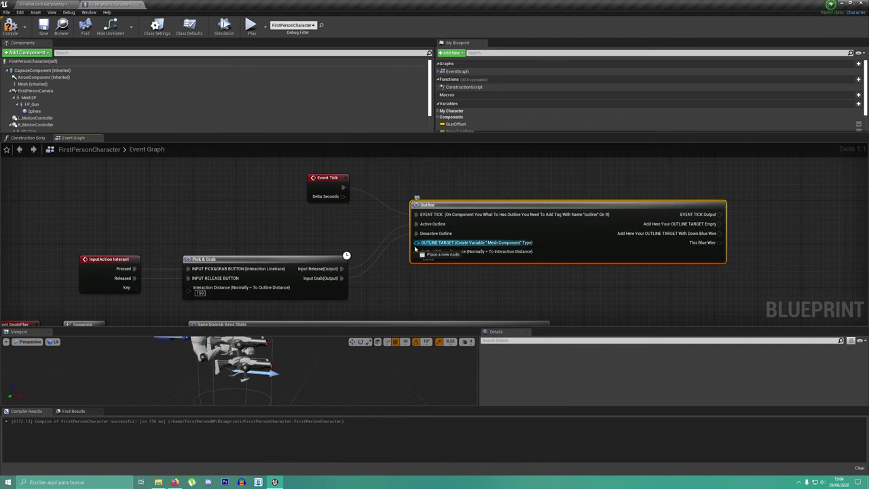
{"action": "left_click_drag", "start_coordinate": [416, 242], "coordinate": [392, 278]}
{"action": "type", "text": "promo"}
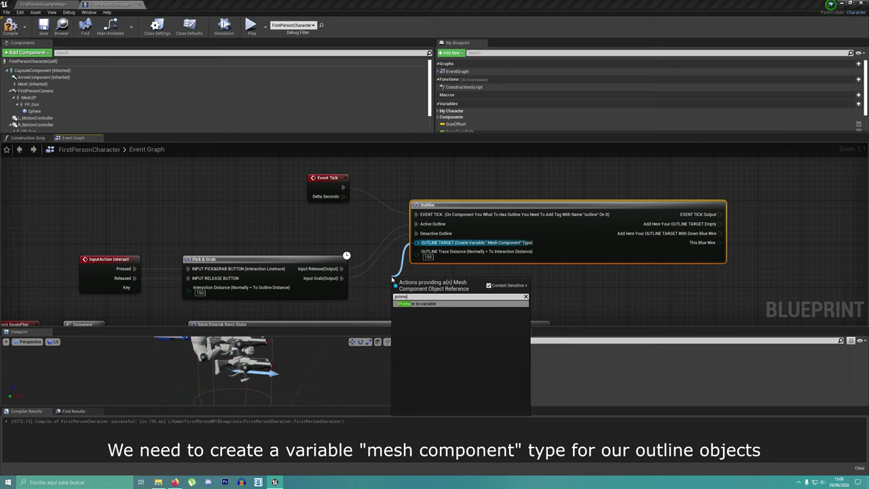
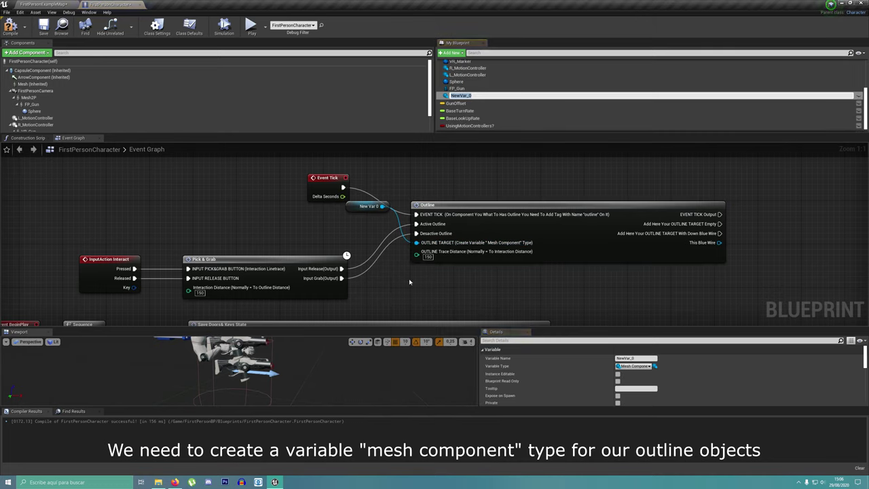
Step: Move the NewVar_0 node below Pick & Grab and rename the variable to Current Tarjet
{"action": "left_click_drag", "start_coordinate": [361, 212], "coordinate": [372, 299]}
{"action": "right_click_drag", "start_coordinate": [441, 291], "coordinate": [453, 259]}
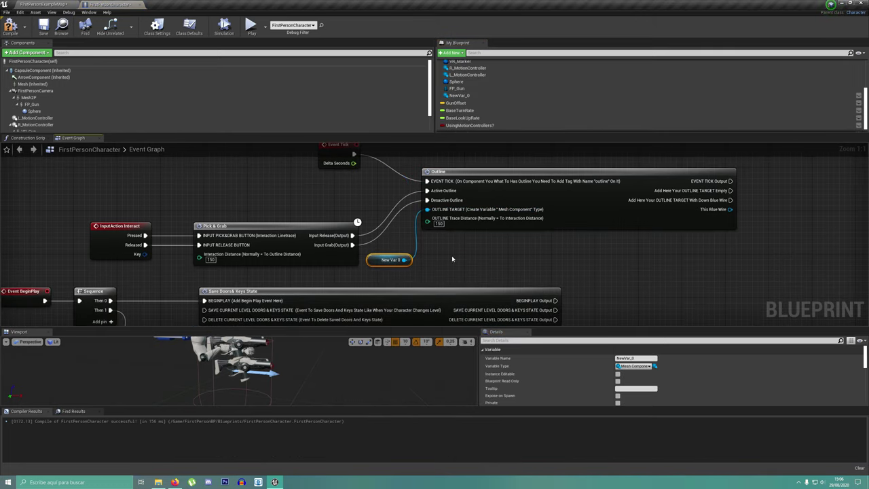
{"action": "left_click", "coordinate": [636, 358]}
{"action": "type", "text": "Current Target"}
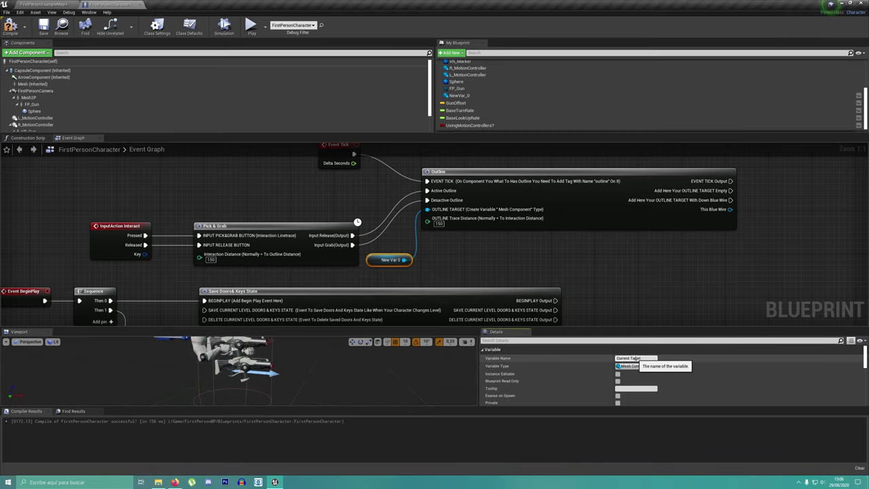
{"action": "type", "text": "j"}
{"action": "key", "text": "Return"}
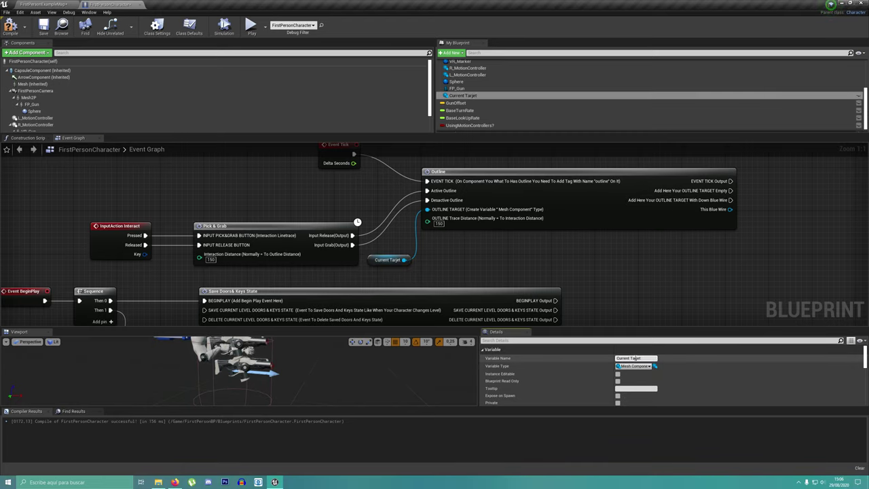
Step: Add two SET Current Tarjet nodes and wire them to the Outline node's last outputs
{"action": "mouse_move", "coordinate": [463, 95]}
{"action": "left_mouse_down"}
{"action": "mouse_move", "coordinate": [766, 189]}
{"action": "mouse_move", "coordinate": [753, 203]}
{"action": "mouse_move", "coordinate": [769, 197]}
{"action": "left_mouse_up"}
{"action": "left_click", "coordinate": [787, 205]}
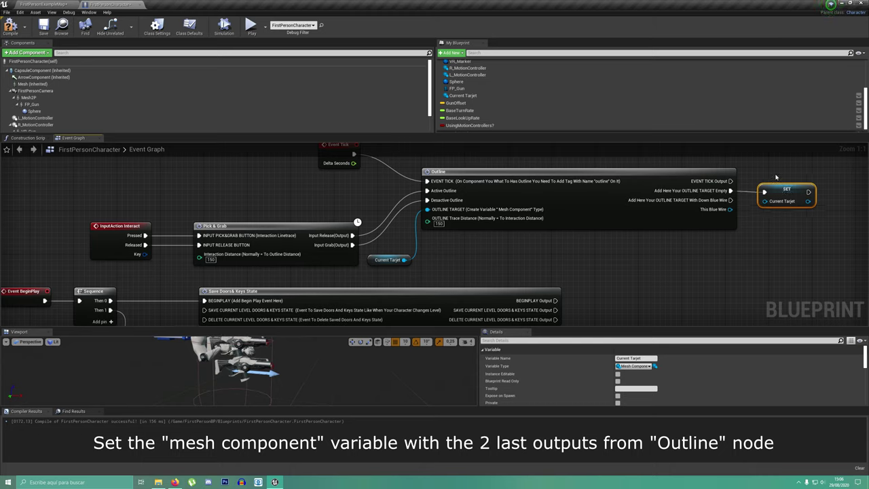
{"action": "left_click_drag", "start_coordinate": [810, 222], "coordinate": [780, 217]}
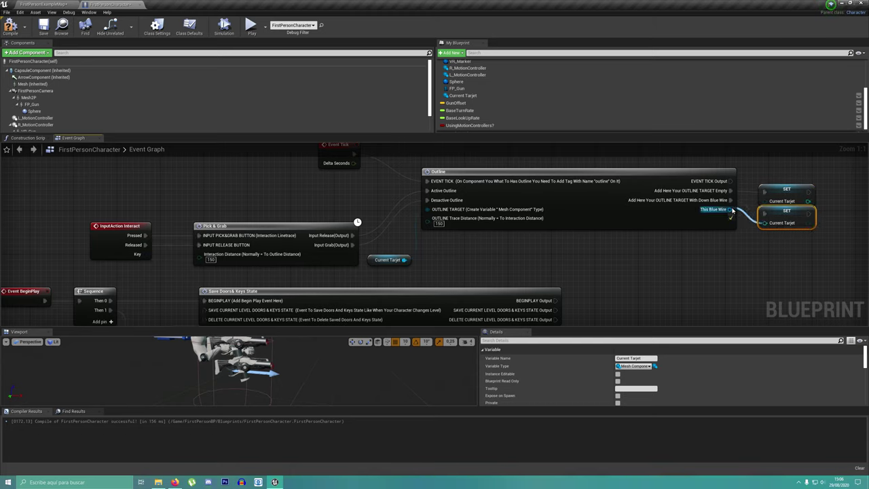
{"action": "right_click_drag", "start_coordinate": [768, 243], "coordinate": [700, 252]}
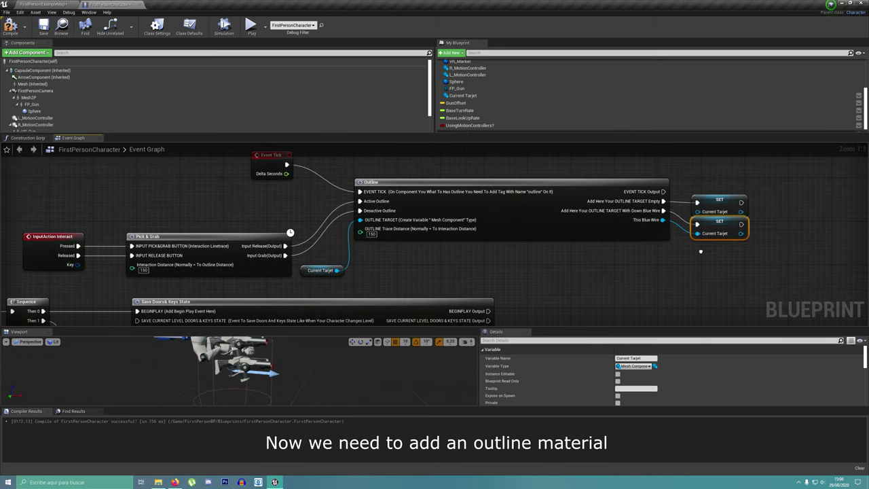
Step: Add MT_Outline_Inst to FirstPersonCamera's Post Process Materials under Rendering Features
{"action": "left_click", "coordinate": [34, 91]}
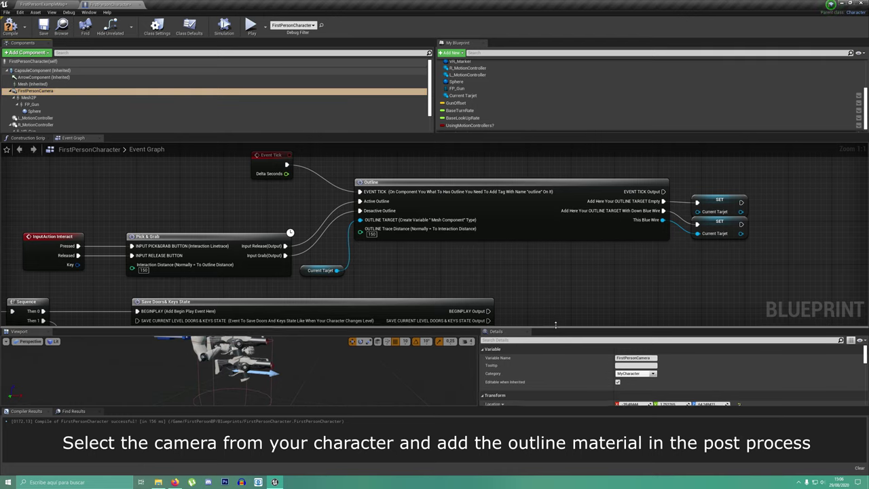
{"action": "left_click_drag", "start_coordinate": [556, 332], "coordinate": [555, 185]}
{"action": "scroll", "coordinate": [522, 378], "scroll_direction": "down", "scroll_amount": 1}
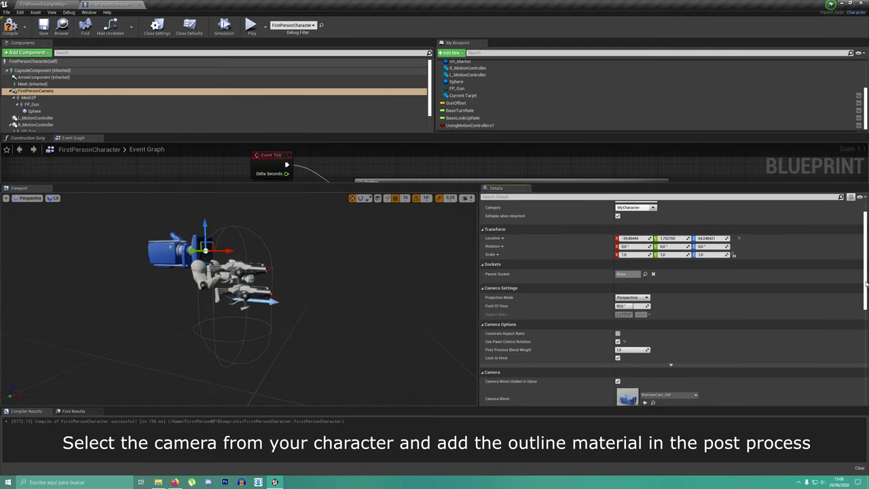
{"action": "scroll", "coordinate": [522, 378], "scroll_direction": "down", "scroll_amount": 2}
{"action": "scroll", "coordinate": [522, 378], "scroll_direction": "down", "scroll_amount": 2}
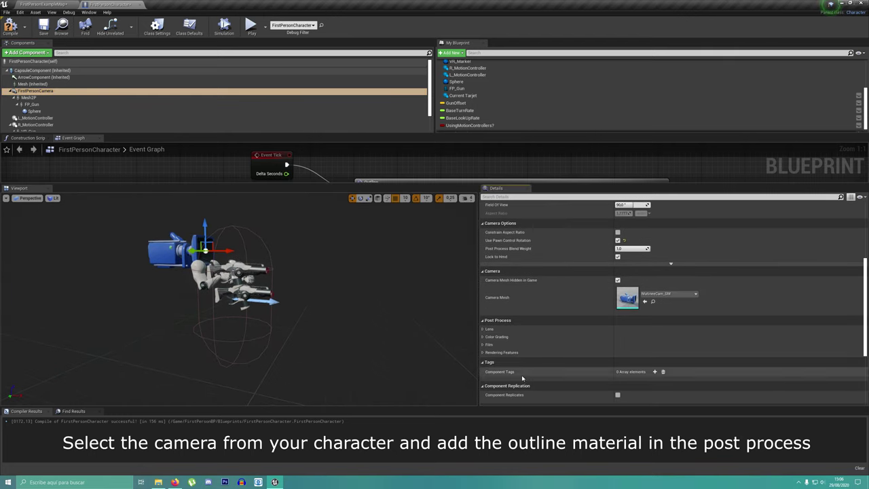
{"action": "left_click", "coordinate": [483, 353]}
{"action": "scroll", "coordinate": [516, 359], "scroll_direction": "down", "scroll_amount": 1}
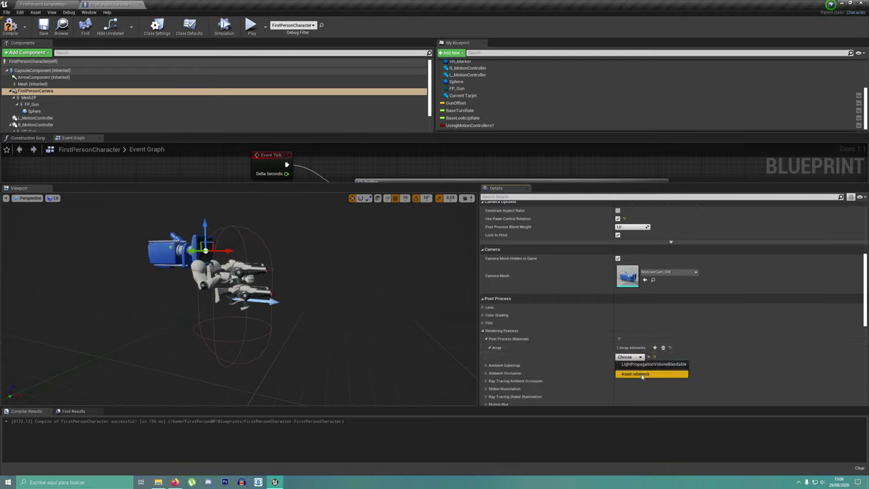
{"action": "left_click", "coordinate": [626, 358]}
{"action": "type", "text": "Outline"}
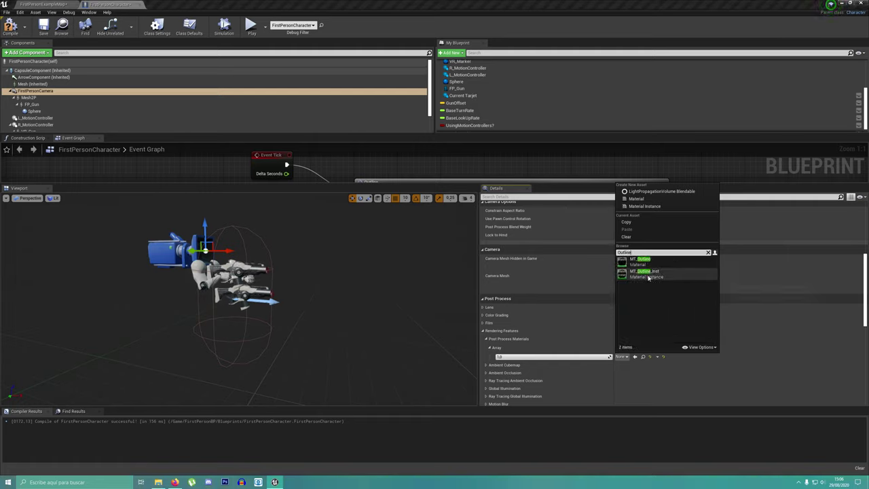
{"action": "left_click", "coordinate": [648, 275]}
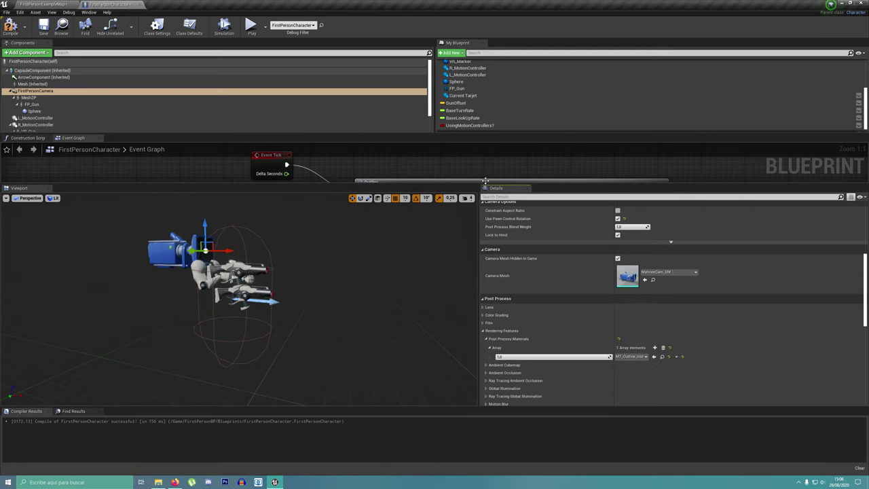
{"action": "left_click_drag", "start_coordinate": [476, 182], "coordinate": [476, 337]}
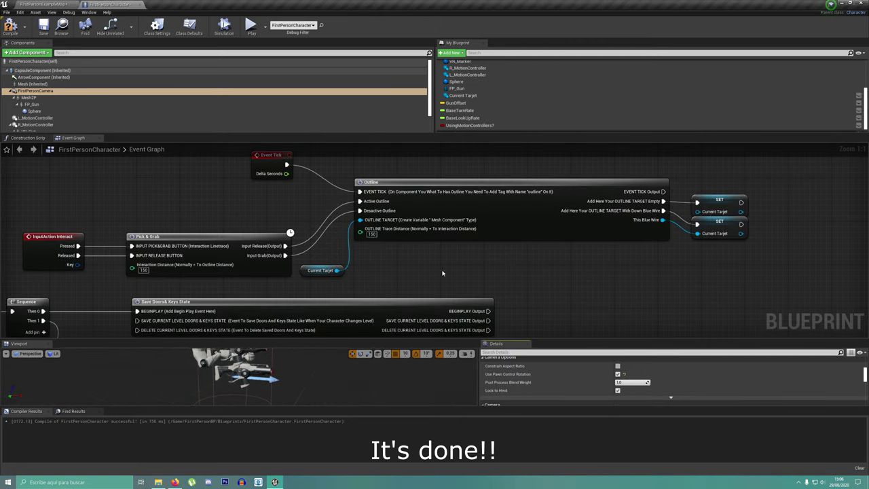
{"action": "right_click_drag", "start_coordinate": [441, 273], "coordinate": [563, 227]}
{"action": "scroll", "coordinate": [572, 248], "scroll_direction": "down", "scroll_amount": 2}
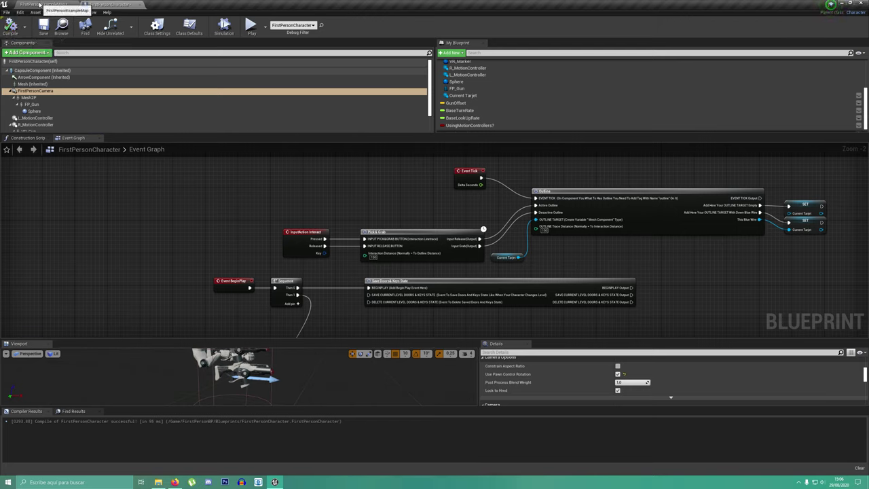
Step: Play FirstPersonExampleMap, walk to the door and open it with E to check the handle outline
{"action": "left_click", "coordinate": [39, 4]}
{"action": "left_click", "coordinate": [423, 27]}
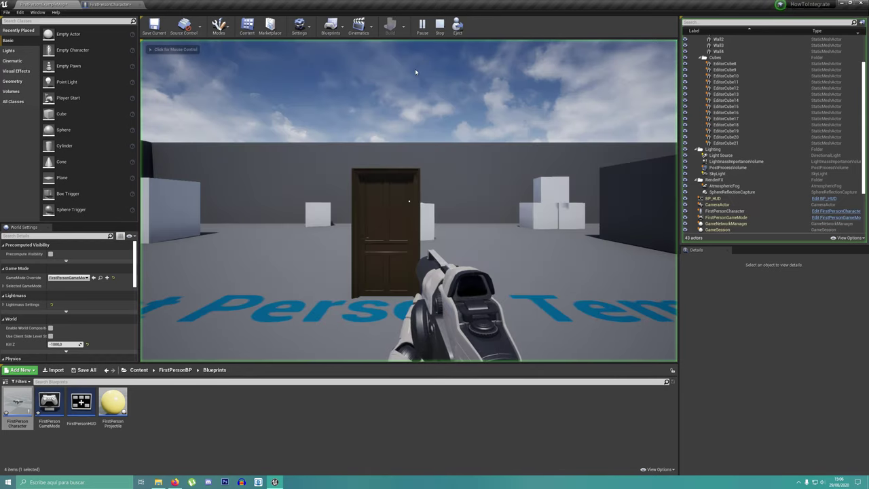
{"action": "key", "text": "w"}
{"action": "key", "text": "w"}
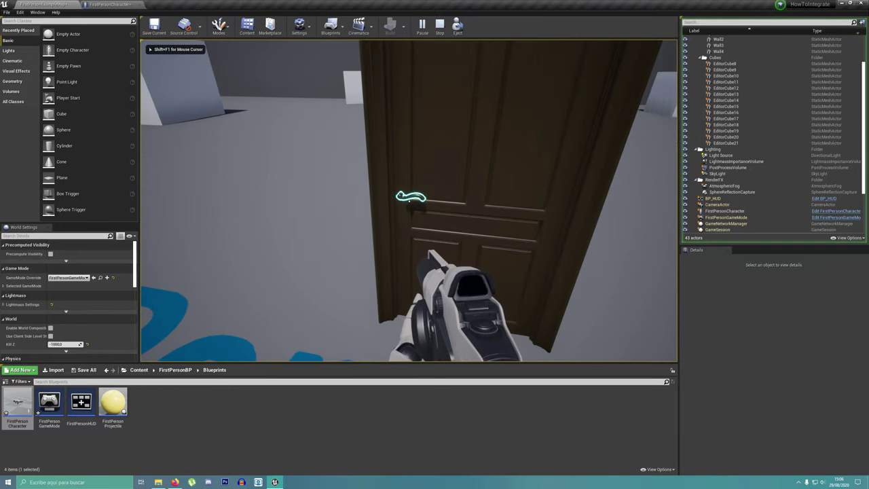
{"action": "key", "text": "e"}
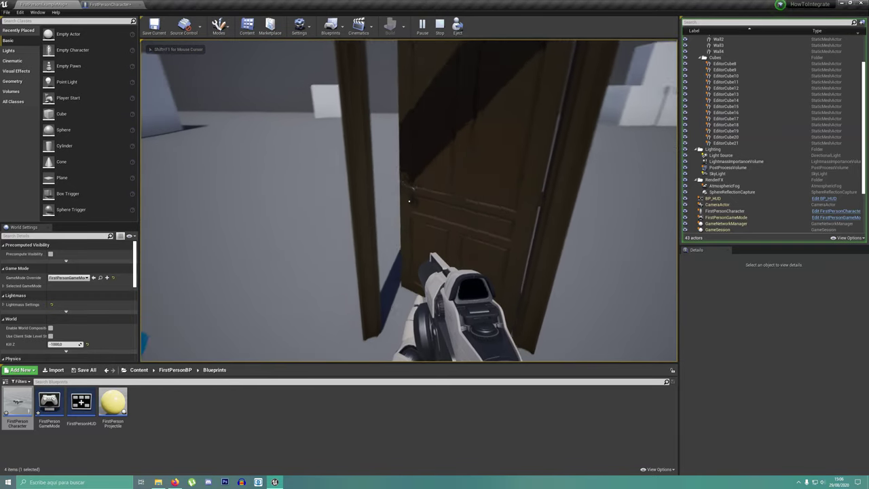
{"action": "key", "text": "e"}
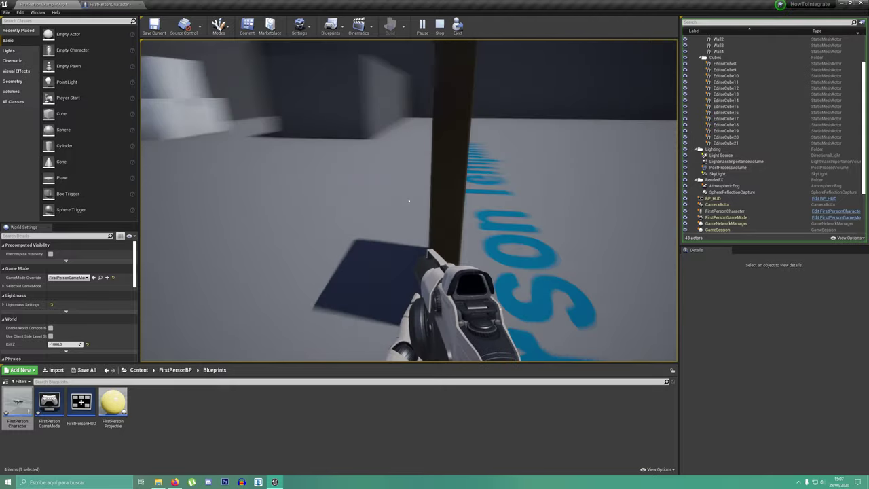
{"action": "key", "text": "e"}
{"action": "key", "text": "s"}
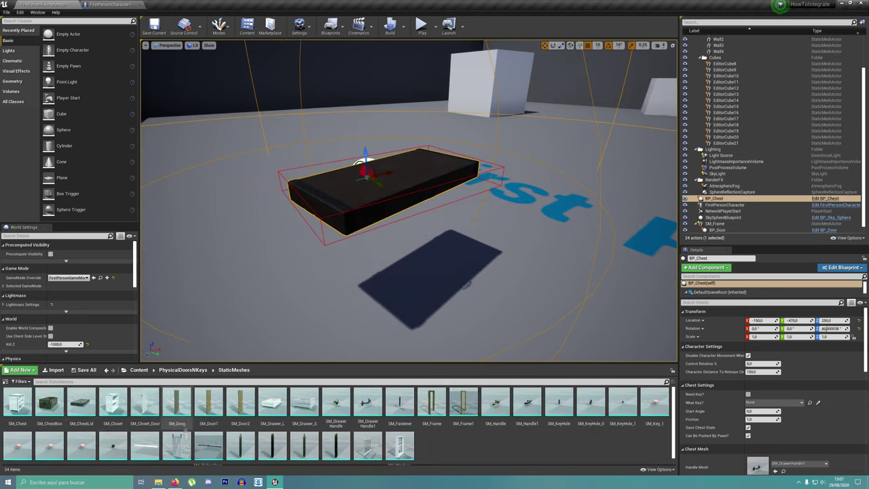
Step: Place the chest box mesh in the level and move the chest lid onto it
{"action": "left_click_drag", "start_coordinate": [48, 402], "coordinate": [367, 285]}
{"action": "left_click", "coordinate": [709, 198]}
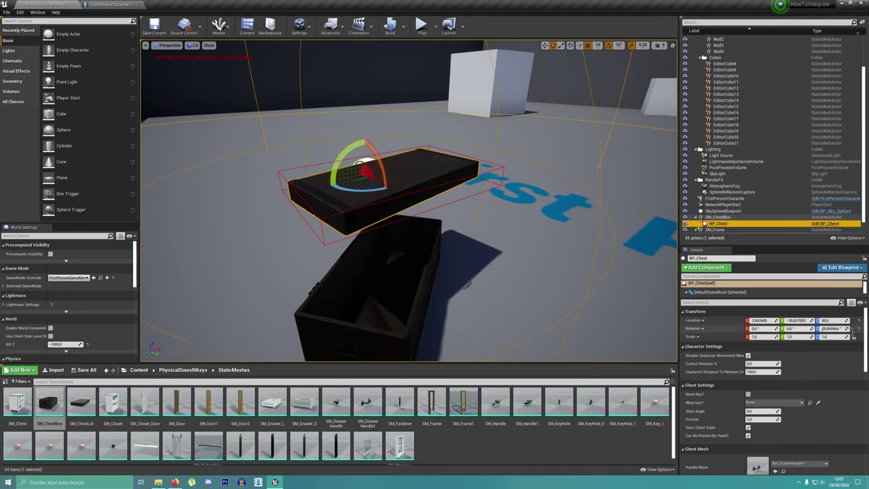
{"action": "left_click", "coordinate": [657, 45]}
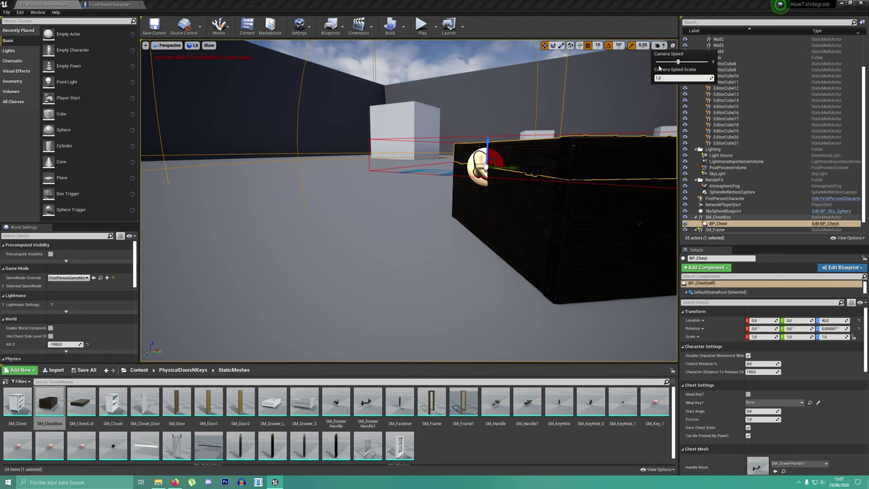
{"action": "right_click_drag", "start_coordinate": [409, 163], "coordinate": [409, 163]}
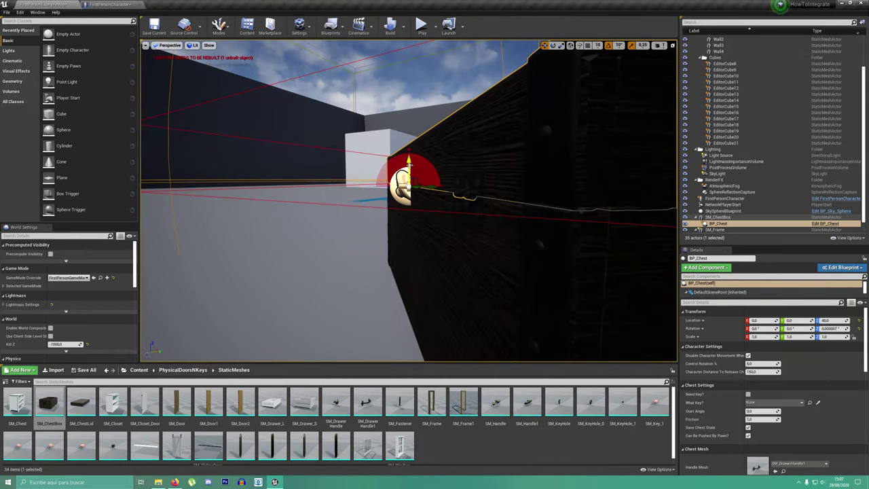
{"action": "left_click", "coordinate": [508, 178]}
{"action": "right_click_drag", "start_coordinate": [507, 178], "coordinate": [507, 178]}
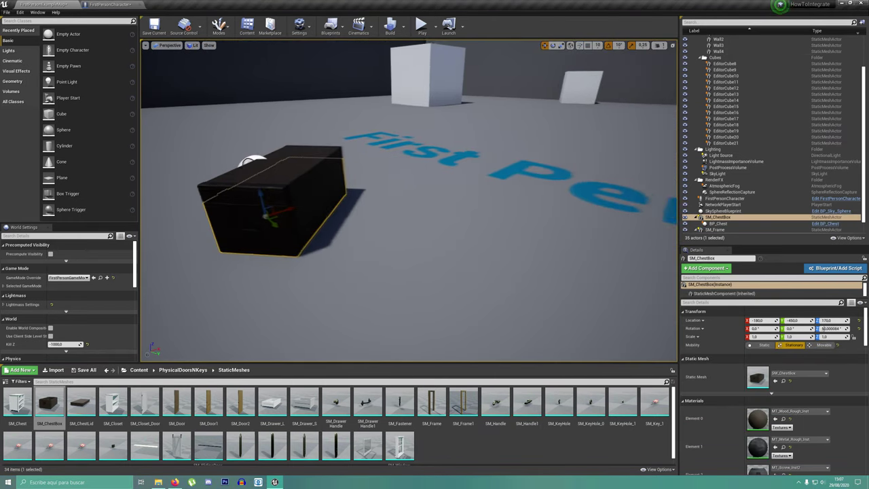
{"action": "left_click", "coordinate": [657, 44]}
Step: Place BP_Closet_Door and SM_Closet facing each other, and attach the door to the closet
{"action": "left_click", "coordinate": [213, 370]}
{"action": "left_click", "coordinate": [183, 307]}
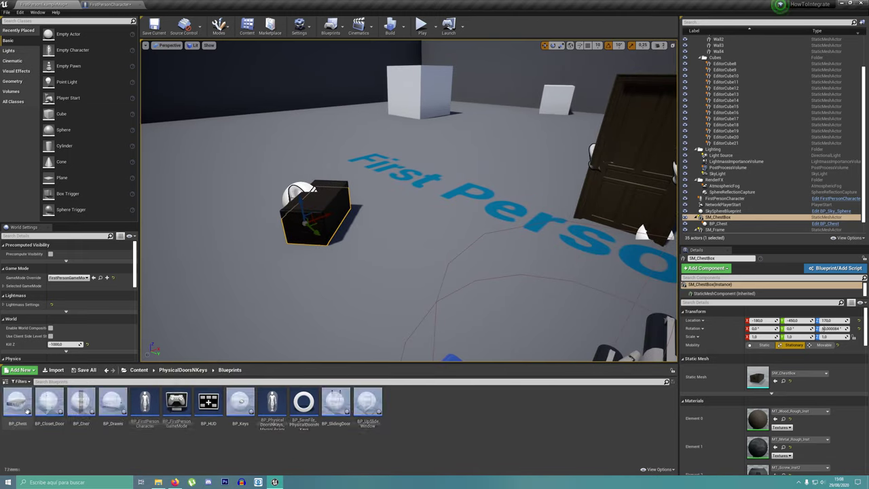
{"action": "left_click_drag", "start_coordinate": [49, 402], "coordinate": [429, 190]}
{"action": "right_click_drag", "start_coordinate": [429, 203], "coordinate": [407, 204]}
{"action": "left_click", "coordinate": [183, 370]}
{"action": "double_click", "coordinate": [176, 402]}
{"action": "left_click_drag", "start_coordinate": [112, 402], "coordinate": [407, 224]}
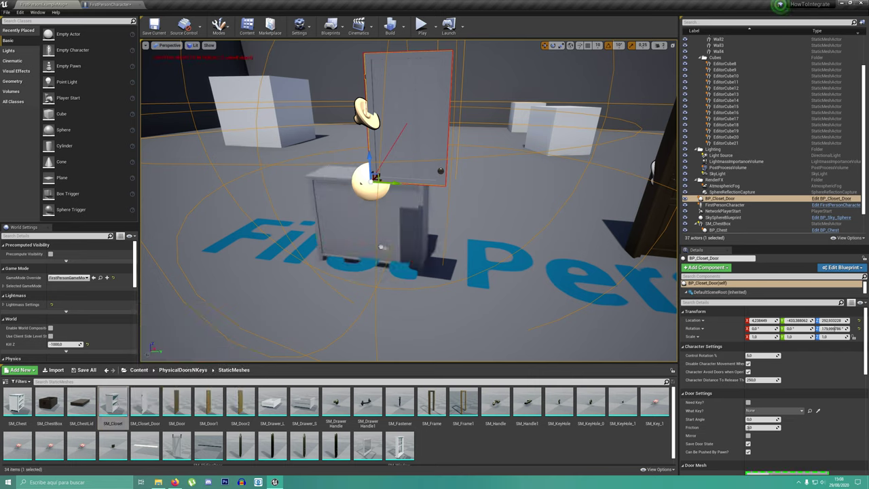
{"action": "key", "text": "e"}
{"action": "left_click_drag", "start_coordinate": [380, 289], "coordinate": [408, 297]}
{"action": "left_click", "coordinate": [721, 174]}
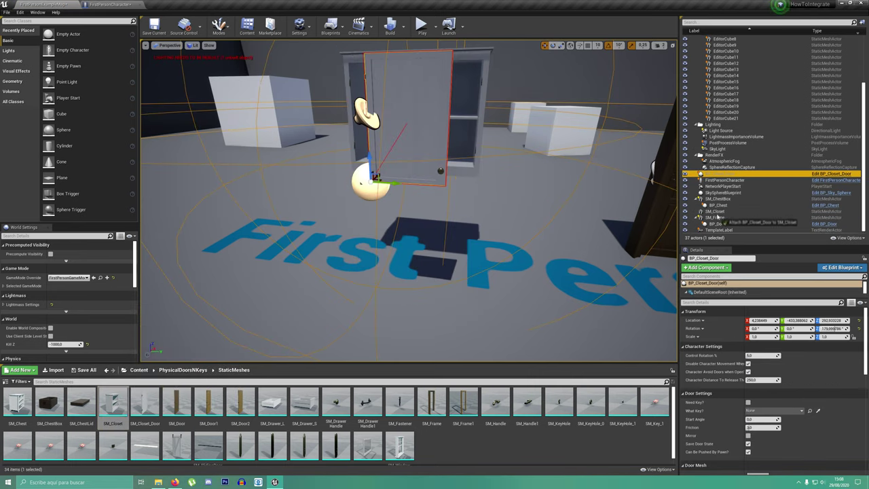
{"action": "left_click_drag", "start_coordinate": [717, 216], "coordinate": [715, 211]}
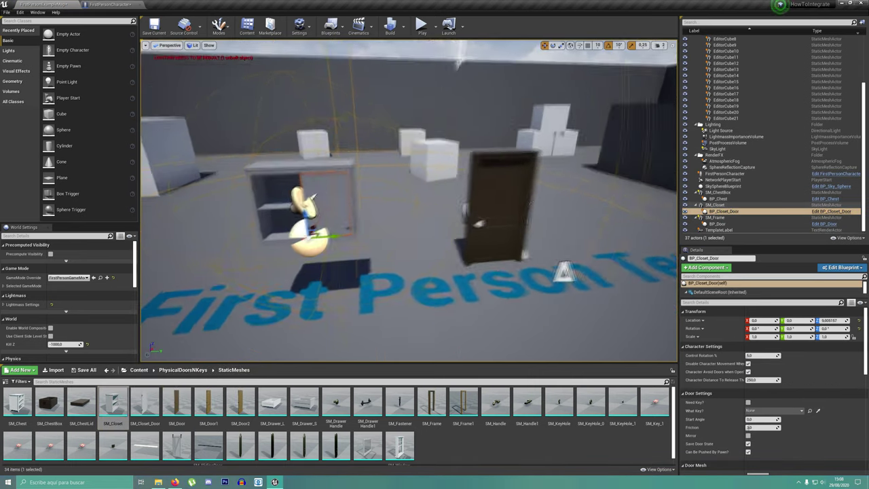
Step: Duplicate the closet door onto the closet's right side, rotated 180 degrees
{"action": "mouse_move", "coordinate": [563, 272]}
{"action": "right_mouse_down"}
{"action": "mouse_move", "coordinate": [516, 258]}
{"action": "mouse_move", "coordinate": [434, 258]}
{"action": "right_mouse_up"}
{"action": "mouse_move", "coordinate": [394, 232]}
{"action": "left_mouse_down", "text": "alt"}
{"action": "mouse_move", "coordinate": [591, 236]}
{"action": "mouse_move", "coordinate": [543, 258]}
{"action": "left_mouse_up", "text": "alt"}
{"action": "key", "text": "e"}
{"action": "right_click_drag", "start_coordinate": [543, 258], "coordinate": [502, 258]}
{"action": "left_click", "coordinate": [489, 95]}
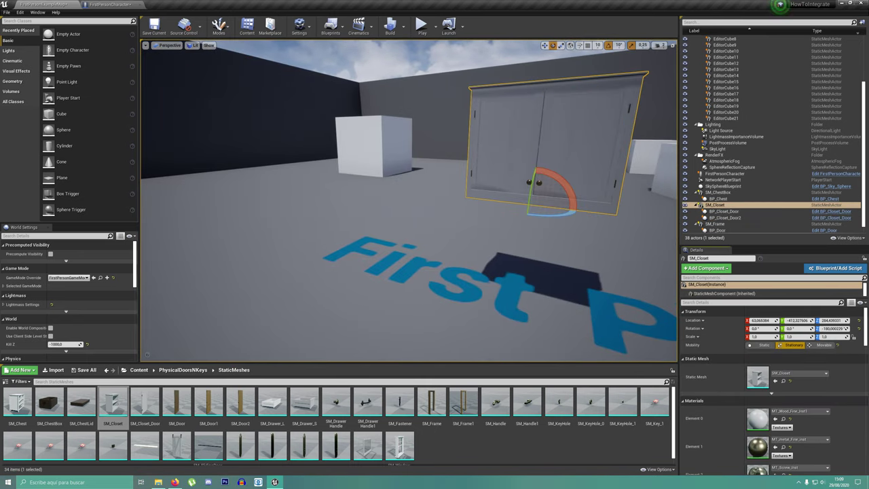
Step: Place BP_Drawer and SM_Chest in the level and attach the drawer to the chest
{"action": "left_click", "coordinate": [188, 370]}
{"action": "double_click", "coordinate": [18, 401]}
{"action": "left_click_drag", "start_coordinate": [112, 400], "coordinate": [350, 278]}
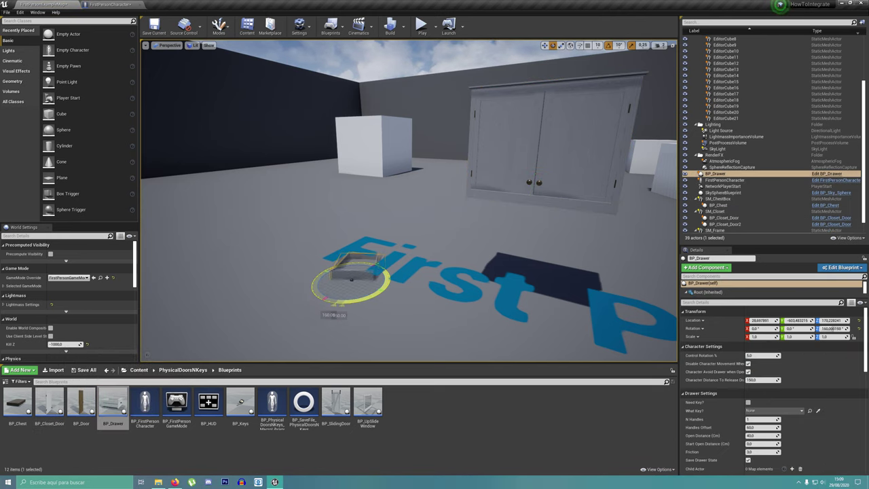
{"action": "right_click_drag", "start_coordinate": [350, 278], "coordinate": [380, 271]}
{"action": "left_click", "coordinate": [107, 369]}
{"action": "left_click", "coordinate": [107, 369]}
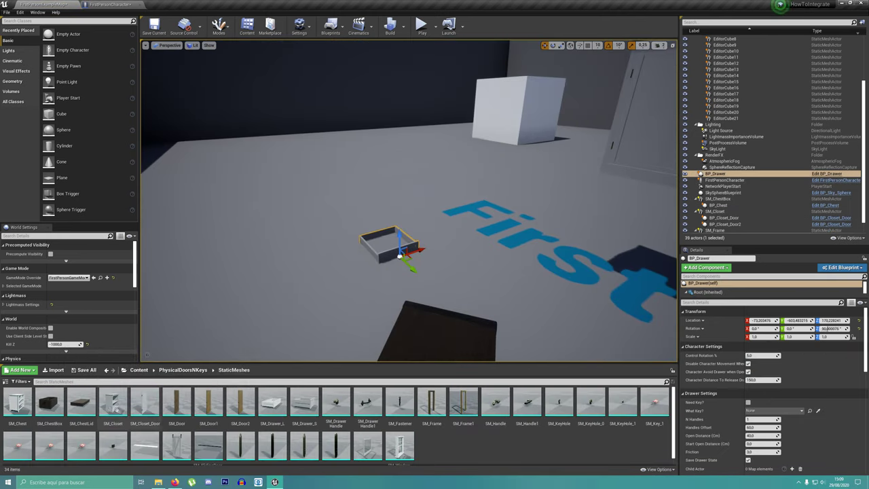
{"action": "left_click_drag", "start_coordinate": [17, 400], "coordinate": [332, 224]}
{"action": "key", "text": "f"}
{"action": "left_click_drag", "start_coordinate": [714, 173], "coordinate": [716, 207]}
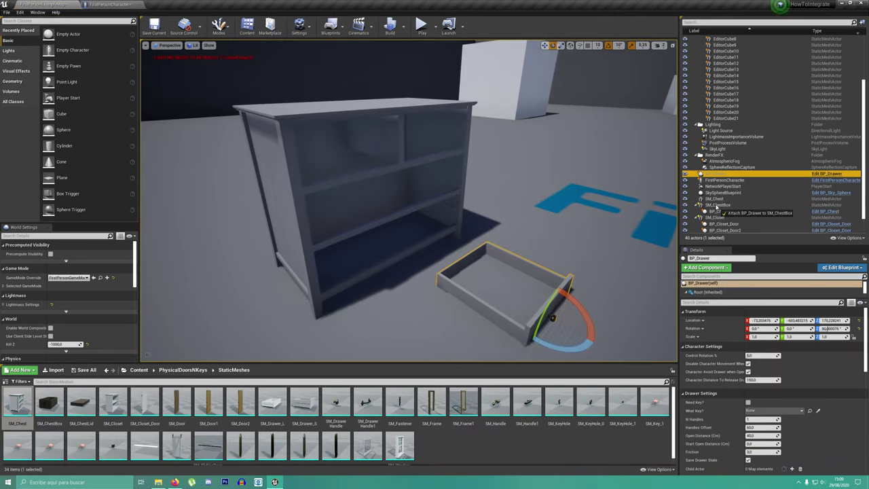
{"action": "key", "text": "f"}
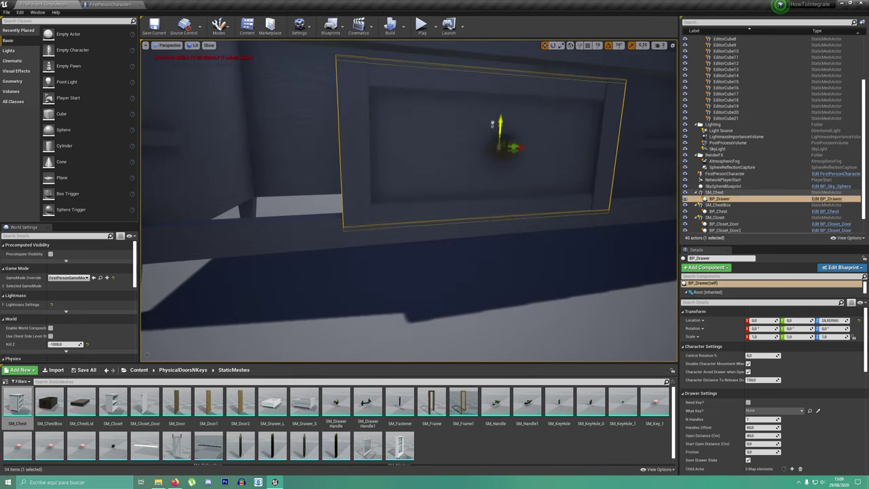
Step: Duplicate the drawer into the chest's remaining slots, including the top-right one
{"action": "scroll", "coordinate": [820, 366], "scroll_direction": "down", "scroll_amount": 5}
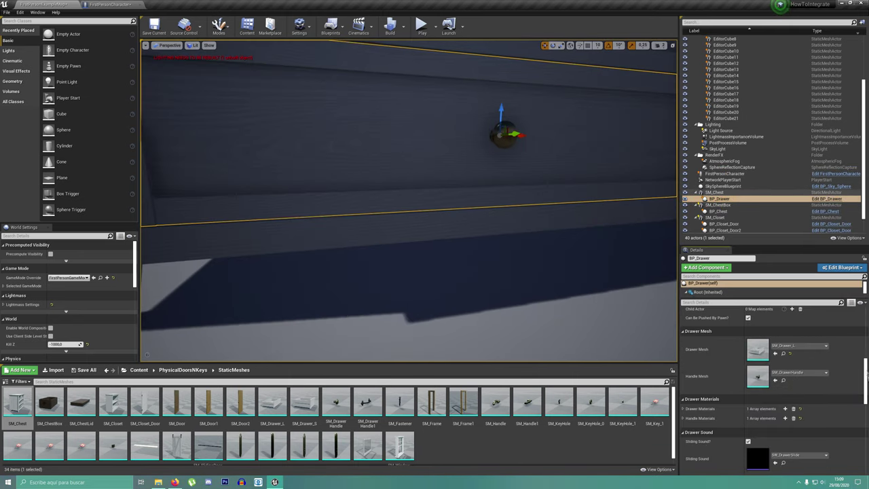
{"action": "left_click_drag", "start_coordinate": [865, 386], "coordinate": [865, 344]}
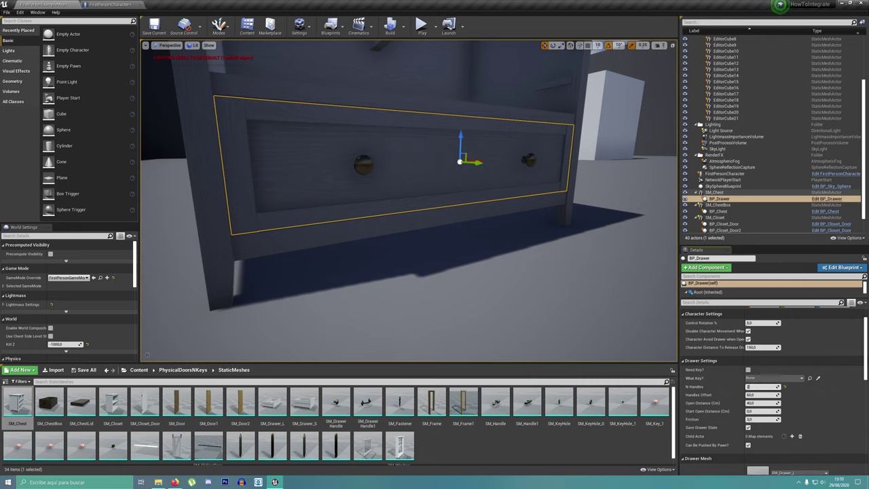
{"action": "mouse_move", "coordinate": [508, 199]}
{"action": "left_mouse_down", "text": "alt"}
{"action": "mouse_move", "coordinate": [528, 212]}
{"action": "mouse_move", "coordinate": [512, 95]}
{"action": "left_mouse_up", "text": "alt"}
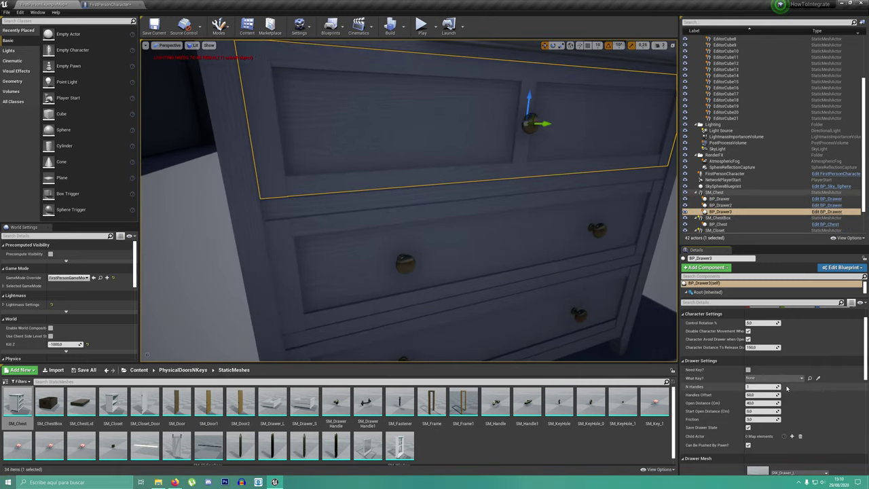
{"action": "scroll", "coordinate": [786, 387], "scroll_direction": "down", "scroll_amount": 4}
{"action": "key", "text": "f"}
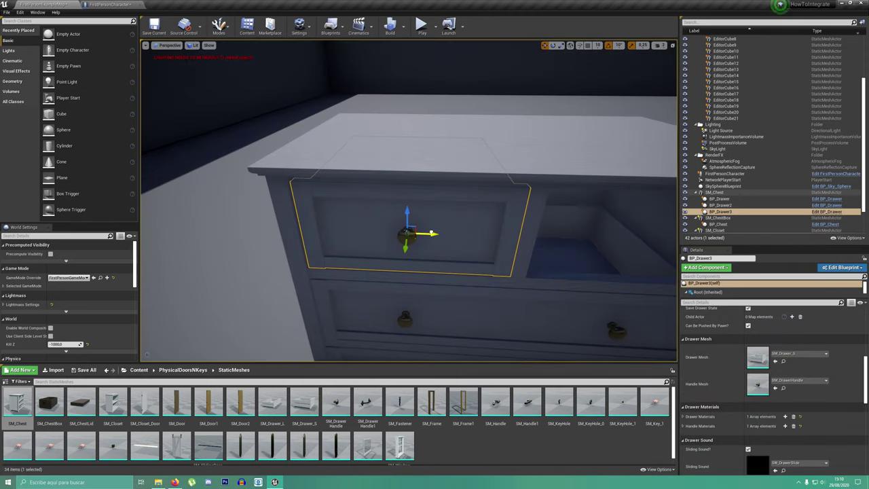
{"action": "left_click_drag", "start_coordinate": [461, 195], "coordinate": [541, 202], "text": "alt"}
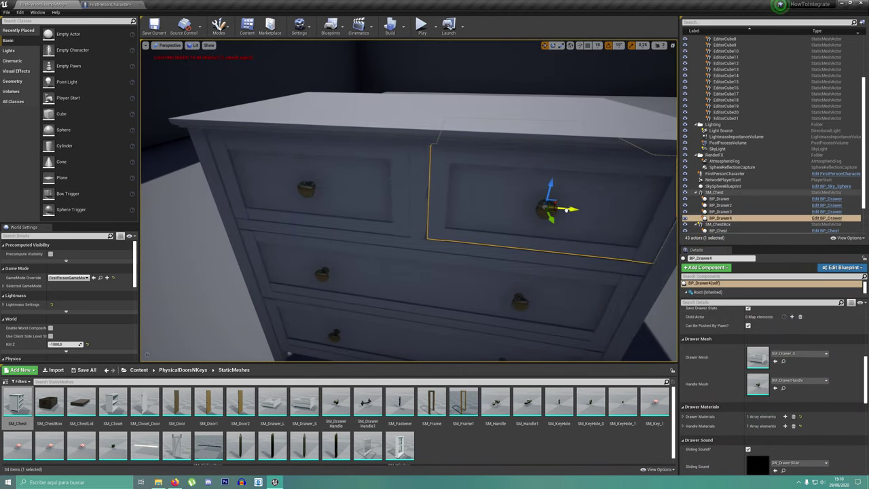
{"action": "scroll", "coordinate": [567, 210], "scroll_direction": "down", "scroll_amount": 10}
Step: Place a BP_SlidingDoor in the level from the Blueprints folder
{"action": "left_click", "coordinate": [183, 369]}
{"action": "double_click", "coordinate": [18, 404]}
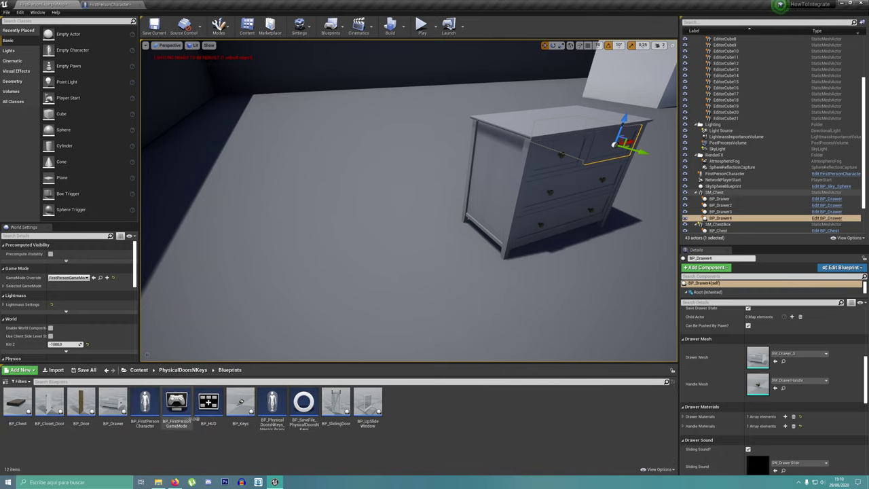
{"action": "left_click_drag", "start_coordinate": [335, 404], "coordinate": [403, 277]}
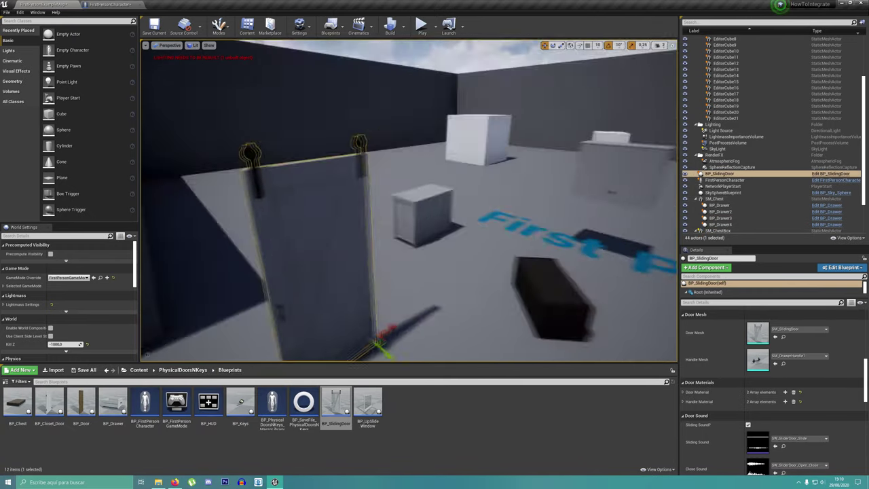
Step: Drop SM_SlidingDoor_Rail from the static meshes folder above the sliding door
{"action": "left_click", "coordinate": [182, 369]}
{"action": "double_click", "coordinate": [145, 404]}
{"action": "left_click_drag", "start_coordinate": [208, 445], "coordinate": [407, 143]}
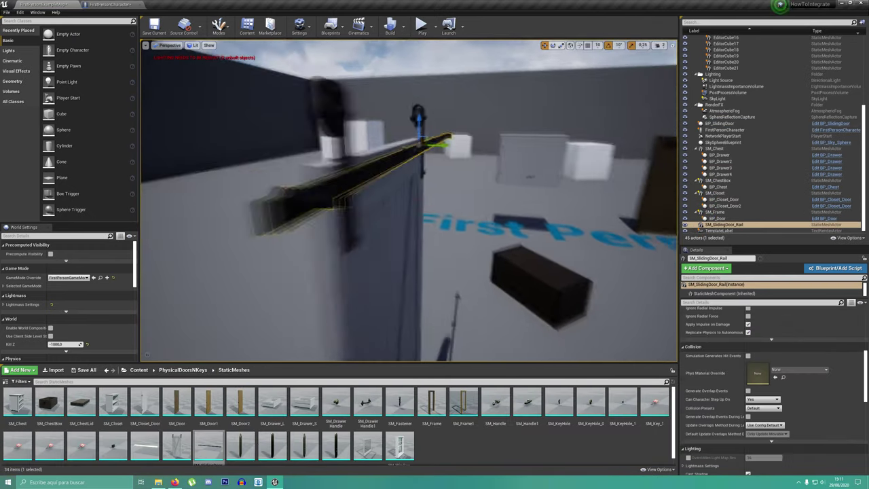
{"action": "right_click_drag", "start_coordinate": [408, 169], "coordinate": [407, 203]}
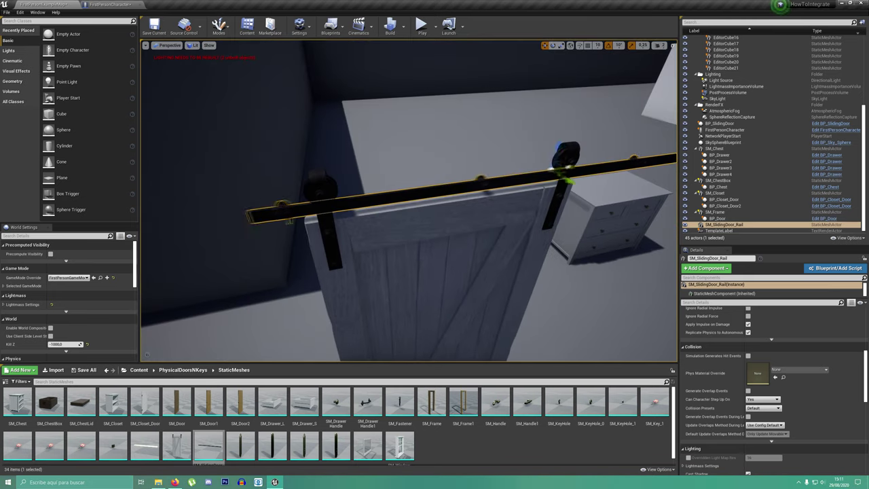
Step: Place BP_UpSlideWindow and SM_Window_Frame, and attach the window to the frame
{"action": "left_click", "coordinate": [183, 369]}
{"action": "double_click", "coordinate": [27, 402]}
{"action": "left_click_drag", "start_coordinate": [367, 404], "coordinate": [398, 230]}
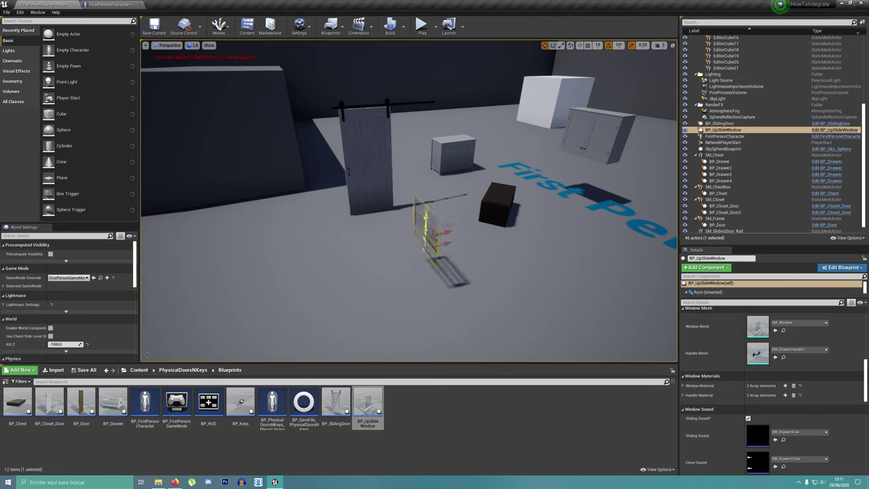
{"action": "left_click", "coordinate": [611, 88]}
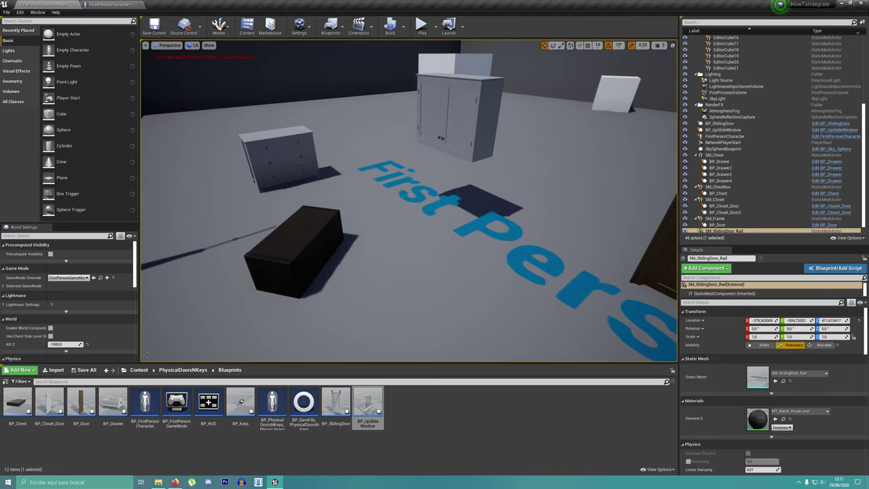
{"action": "left_click", "coordinate": [214, 369]}
{"action": "mouse_move", "coordinate": [399, 444]}
{"action": "left_mouse_down"}
{"action": "mouse_move", "coordinate": [448, 307]}
{"action": "mouse_move", "coordinate": [442, 209]}
{"action": "left_mouse_up"}
{"action": "left_click_drag", "start_coordinate": [721, 115], "coordinate": [723, 222]}
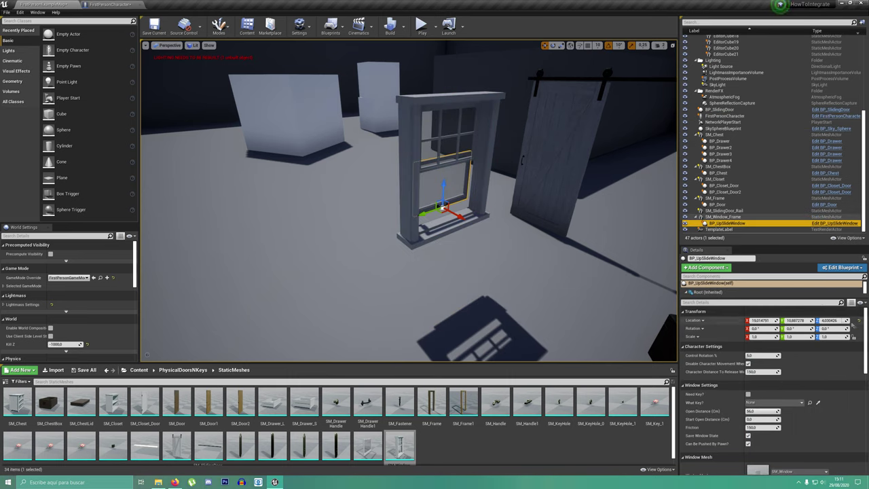
{"action": "left_click", "coordinate": [723, 217]}
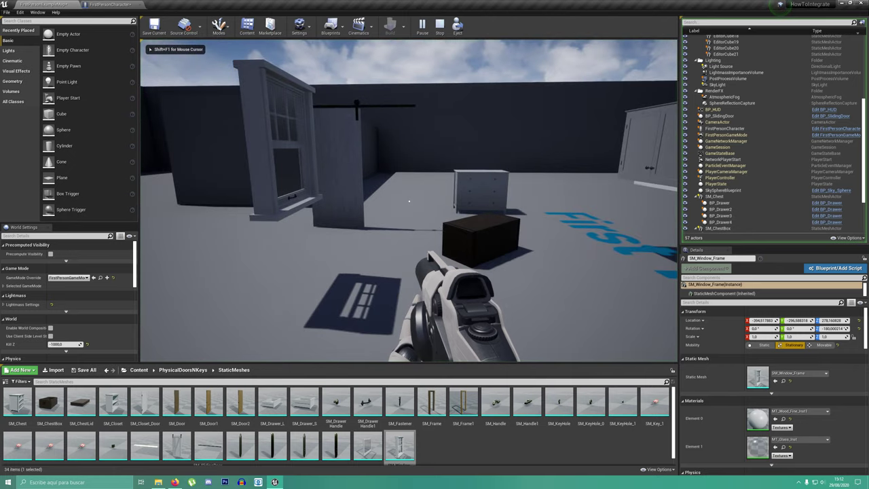
Step: Playtest the level, sliding the window up, opening the chest lid, closet door and second drawer
{"action": "key", "text": "w"}
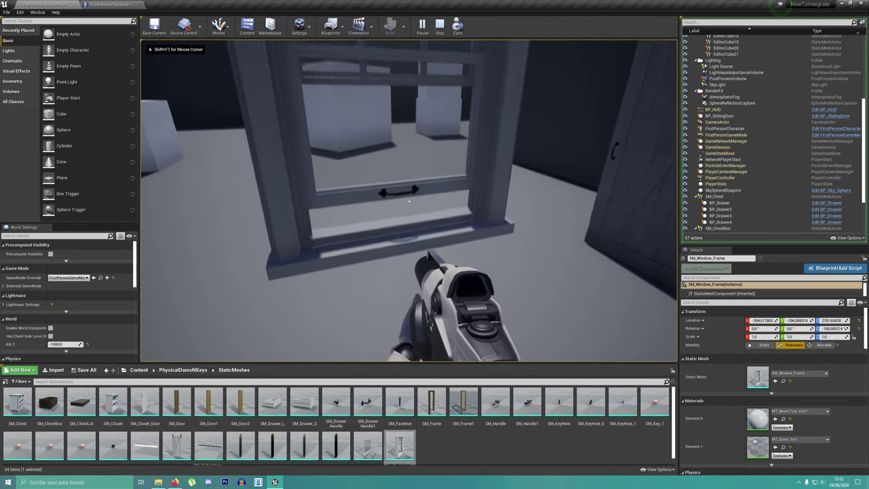
{"action": "left_click_drag", "start_coordinate": [409, 201], "coordinate": [409, 201]}
{"action": "key", "text": "w"}
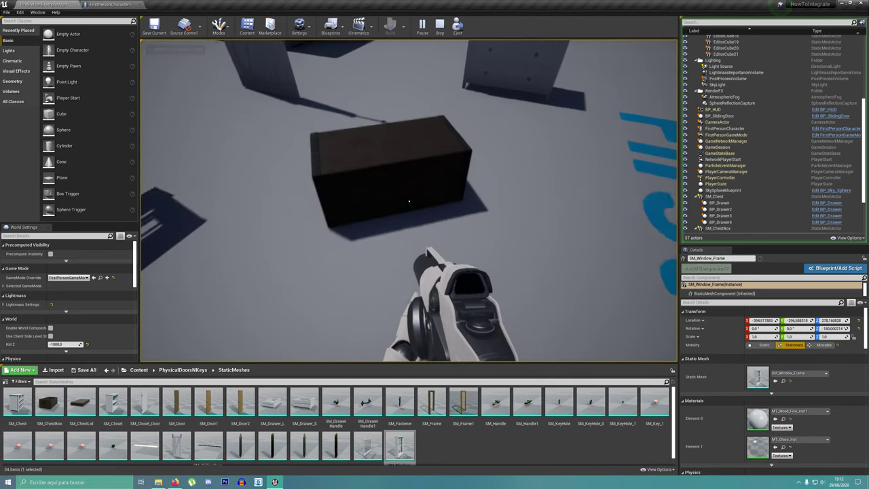
{"action": "left_click_drag", "start_coordinate": [410, 201], "coordinate": [410, 201]}
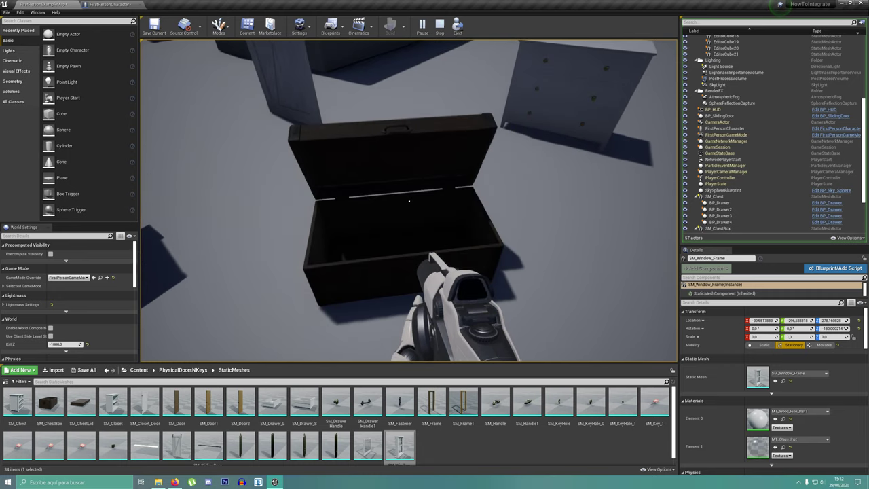
{"action": "key", "text": "w"}
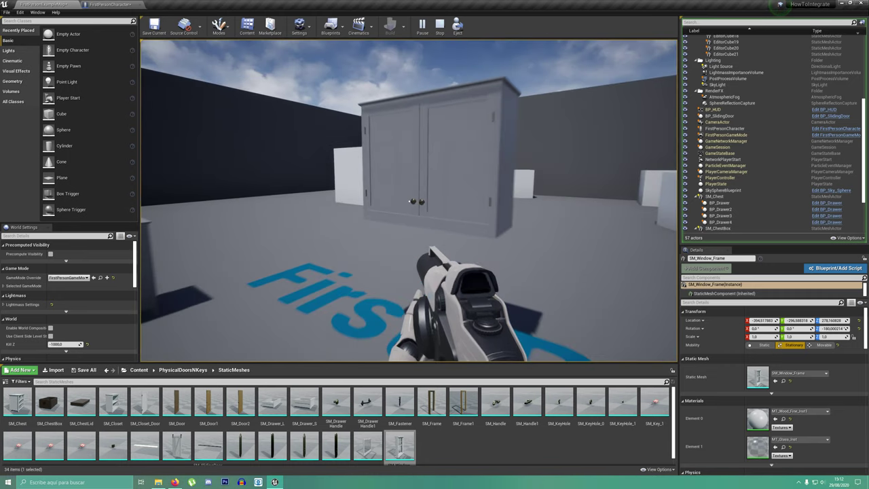
{"action": "left_click_drag", "start_coordinate": [409, 201], "coordinate": [409, 200]}
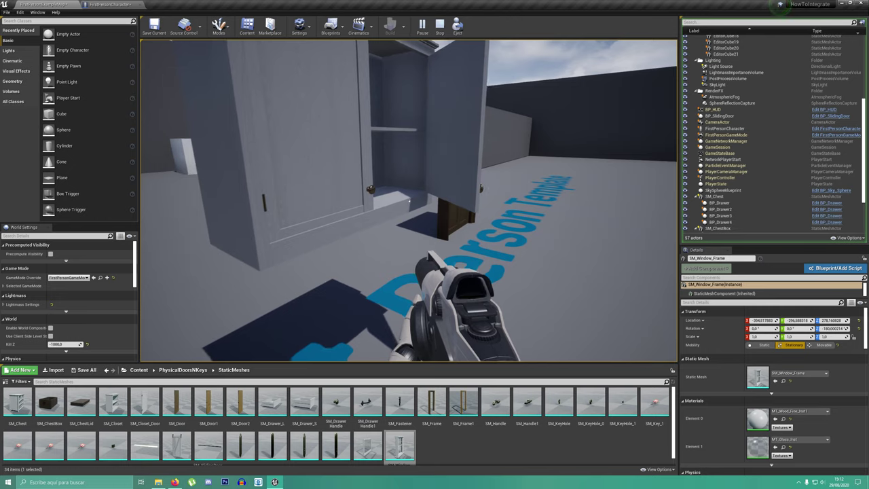
{"action": "key", "text": "w"}
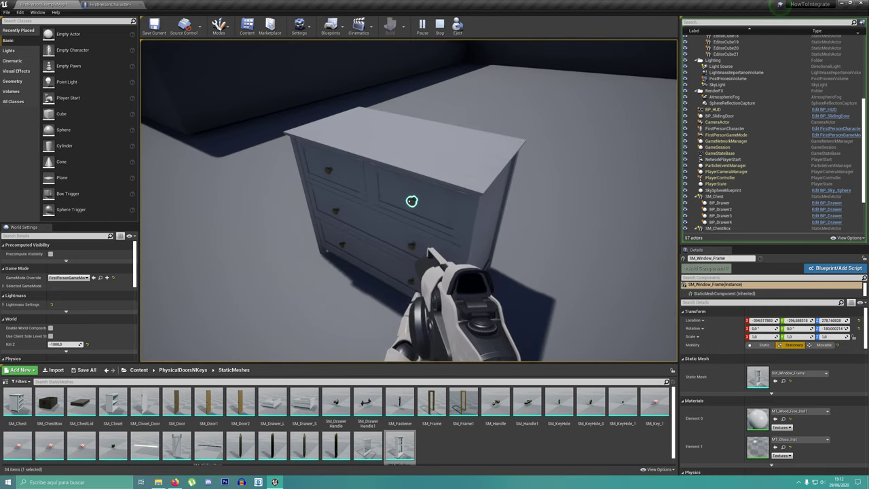
{"action": "left_click", "coordinate": [409, 201]}
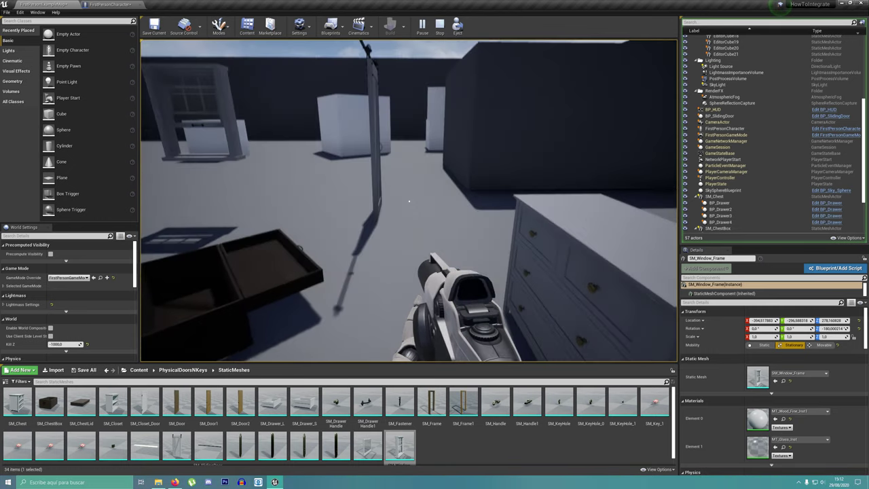
{"action": "key", "text": "w"}
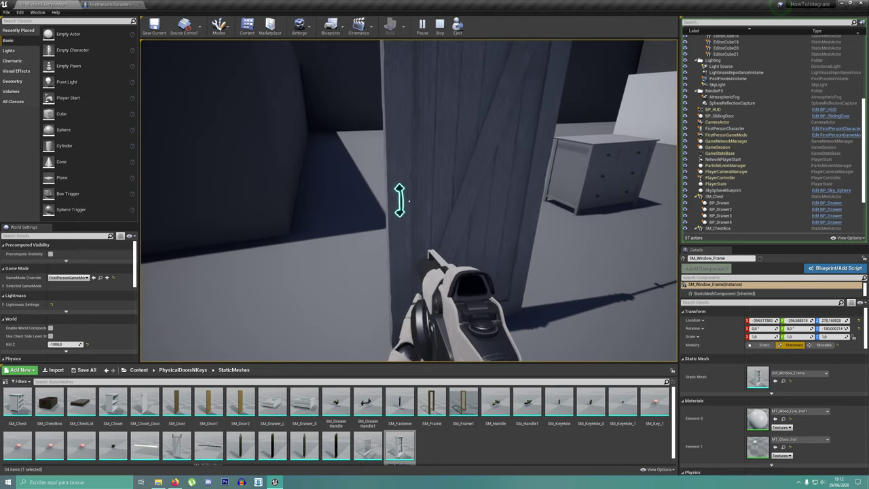
{"action": "key", "text": "s"}
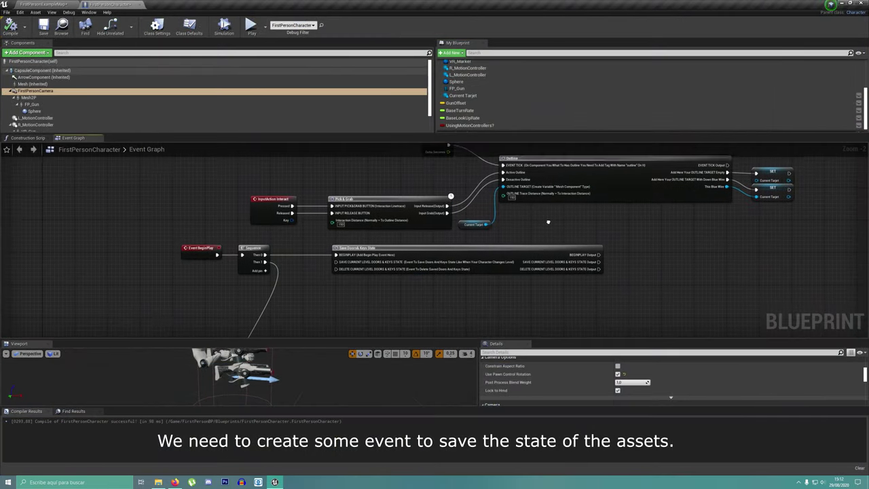
Step: Add a custom event wired to the Save Doors & Keys State node's save-current-level input
{"action": "scroll", "coordinate": [439, 280], "scroll_direction": "up", "scroll_amount": 3}
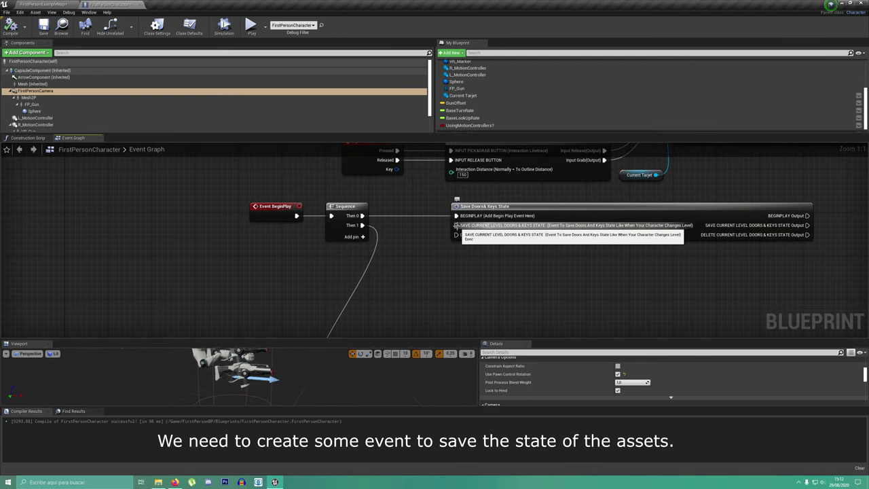
{"action": "left_click_drag", "start_coordinate": [456, 224], "coordinate": [423, 288]}
{"action": "type", "text": "custom"}
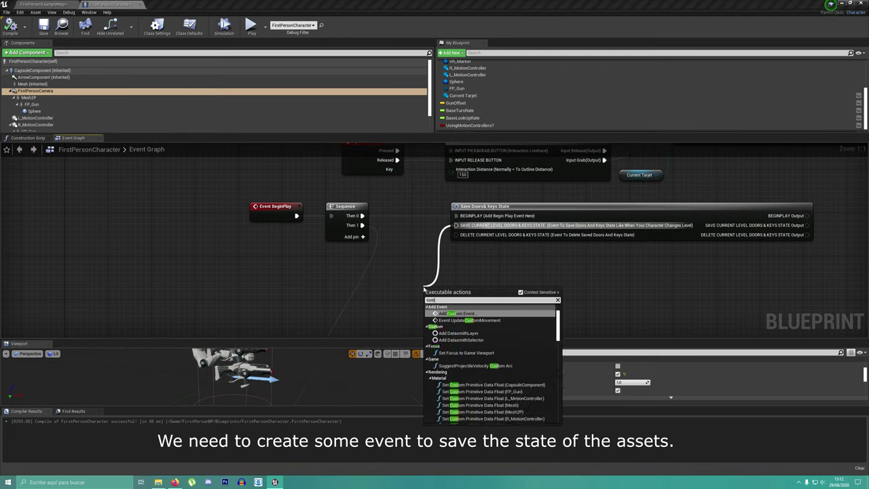
{"action": "type", "text": " eve"}
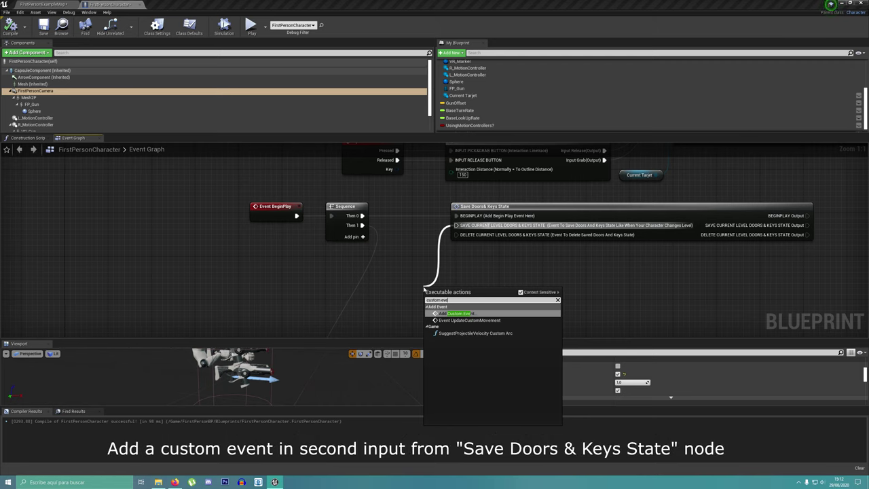
{"action": "left_click", "coordinate": [459, 314]}
{"action": "right_click_drag", "start_coordinate": [442, 299], "coordinate": [519, 283]}
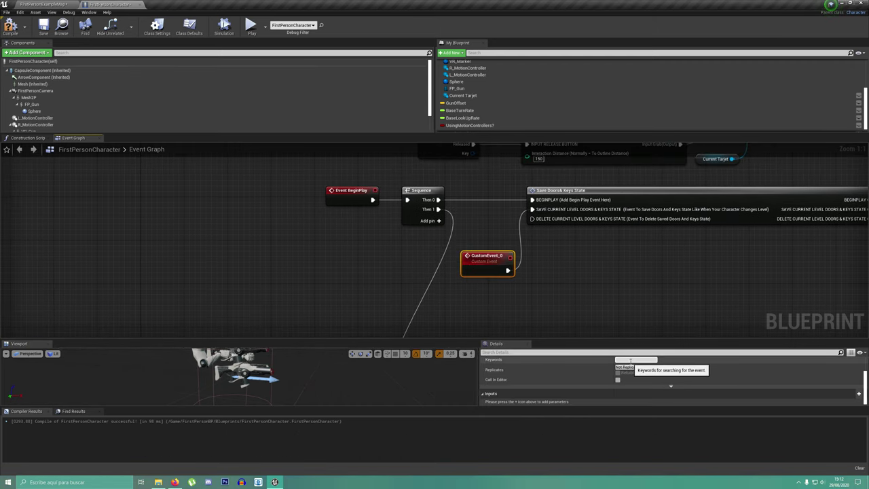
{"action": "scroll", "coordinate": [632, 361], "scroll_direction": "up", "scroll_amount": 2}
{"action": "type", "text": "Save State"}
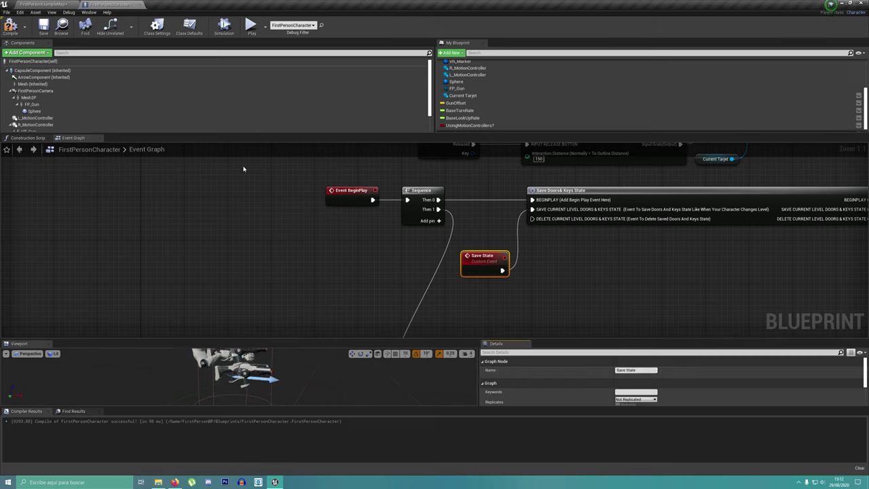
Step: Place a Box Trigger near the sliding door, then open the Level Blueprint
{"action": "left_click", "coordinate": [48, 4]}
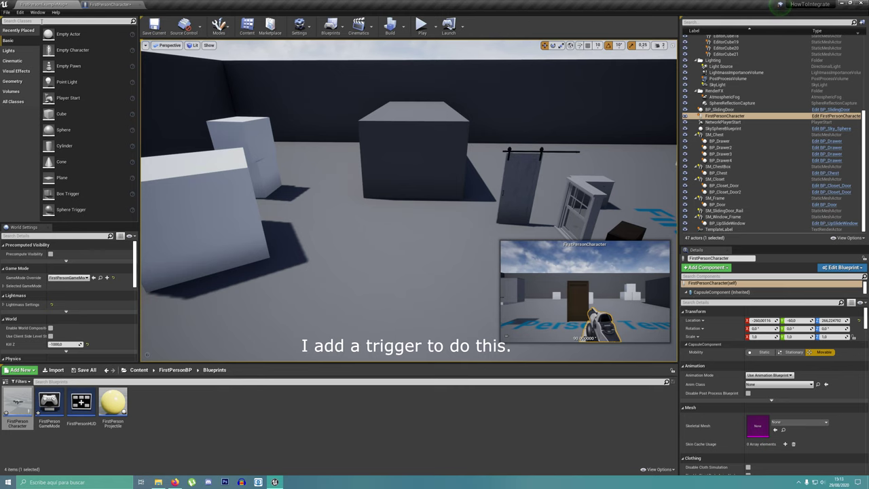
{"action": "left_click", "coordinate": [41, 21]}
{"action": "type", "text": "Trigg"}
{"action": "mouse_move", "coordinate": [411, 185]}
{"action": "left_mouse_down"}
{"action": "mouse_move", "coordinate": [411, 214]}
{"action": "mouse_move", "coordinate": [428, 199]}
{"action": "left_mouse_up"}
{"action": "key", "text": "f"}
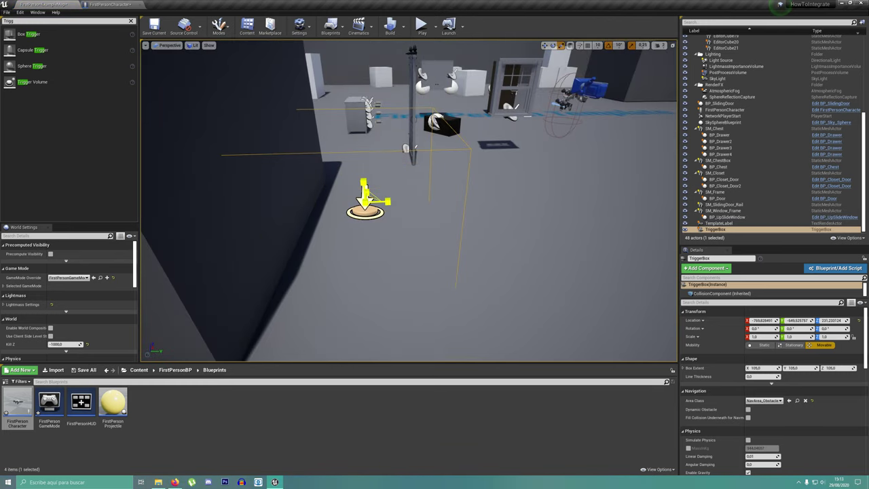
{"action": "left_click_drag", "start_coordinate": [407, 197], "coordinate": [180, 59], "text": "alt"}
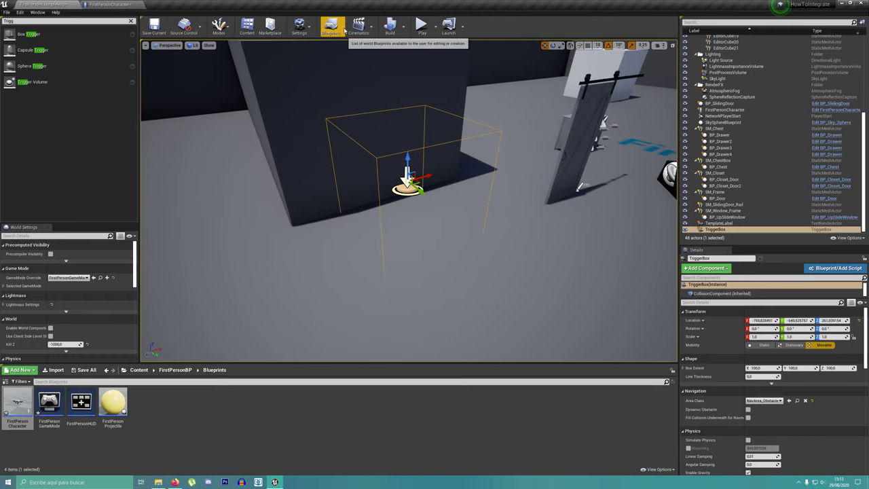
{"action": "mouse_move", "coordinate": [353, 60]}
{"action": "left_click", "coordinate": [352, 77]}
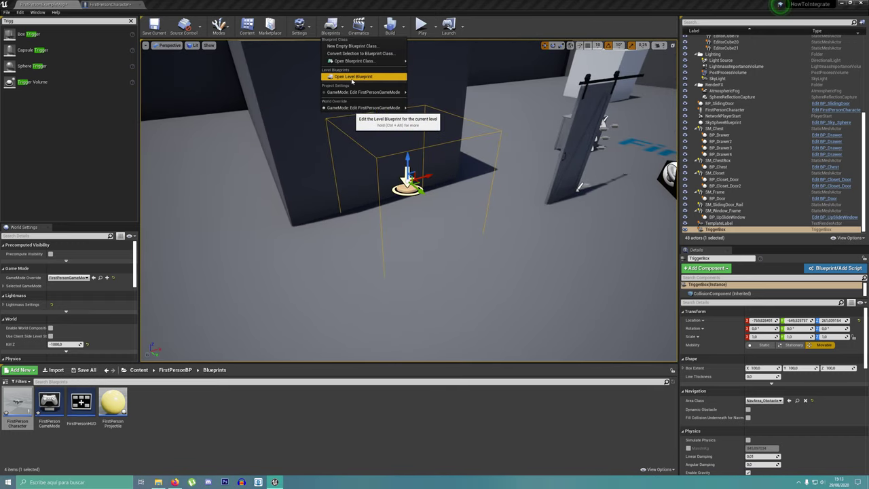
Step: Add an OnActorBeginOverlap event for the TriggerBox in the level blueprint
{"action": "right_click", "coordinate": [343, 171]}
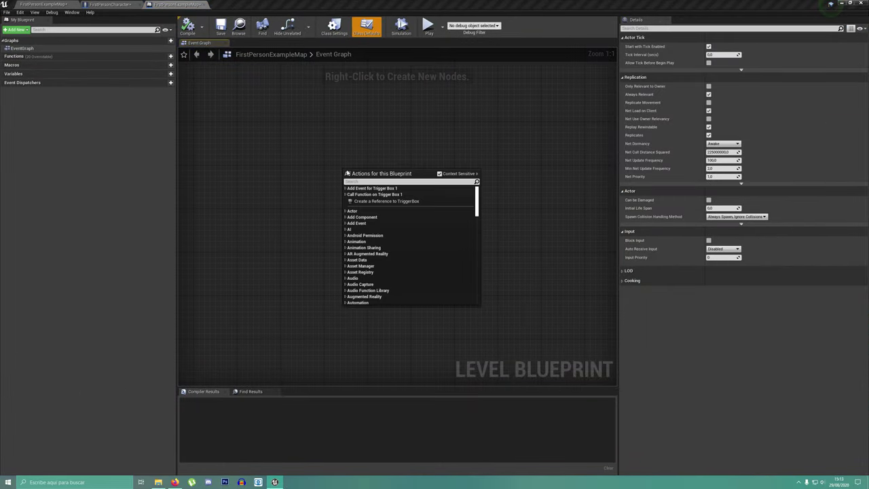
{"action": "left_click", "coordinate": [345, 190]}
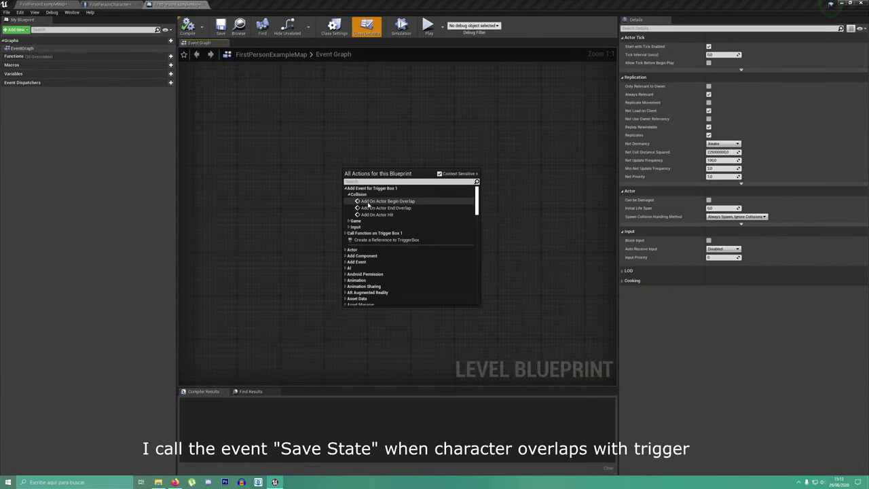
{"action": "left_click", "coordinate": [385, 201]}
{"action": "left_click_drag", "start_coordinate": [384, 170], "coordinate": [318, 170]}
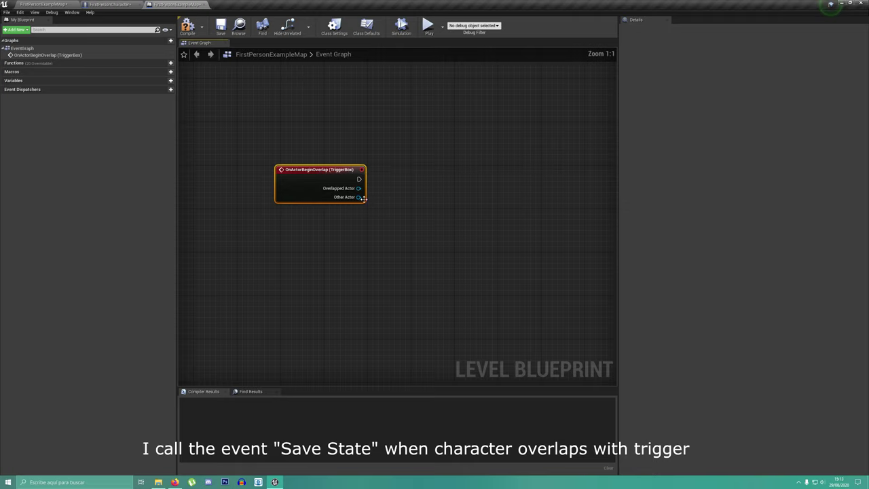
Step: Cast Other Actor to FirstPersonCharacter and call Save State on the result
{"action": "left_click_drag", "start_coordinate": [402, 191], "coordinate": [405, 188]}
{"action": "type", "text": "Cast to"}
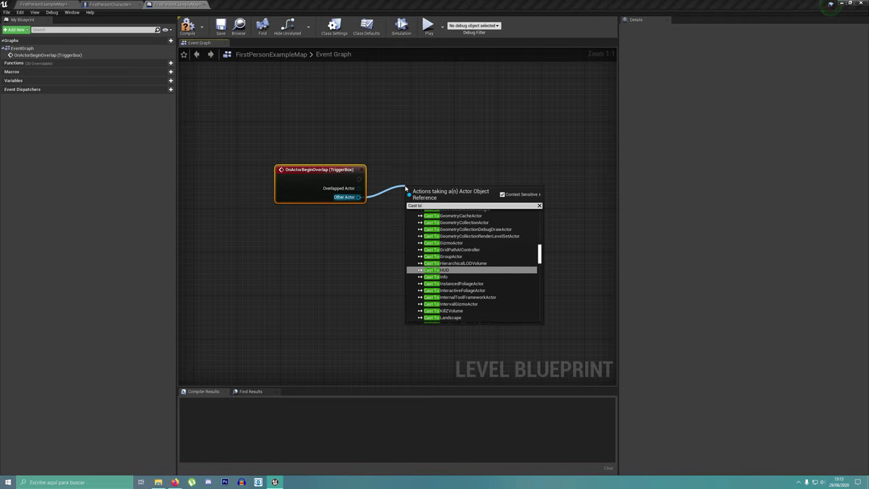
{"action": "type", "text": " fir"}
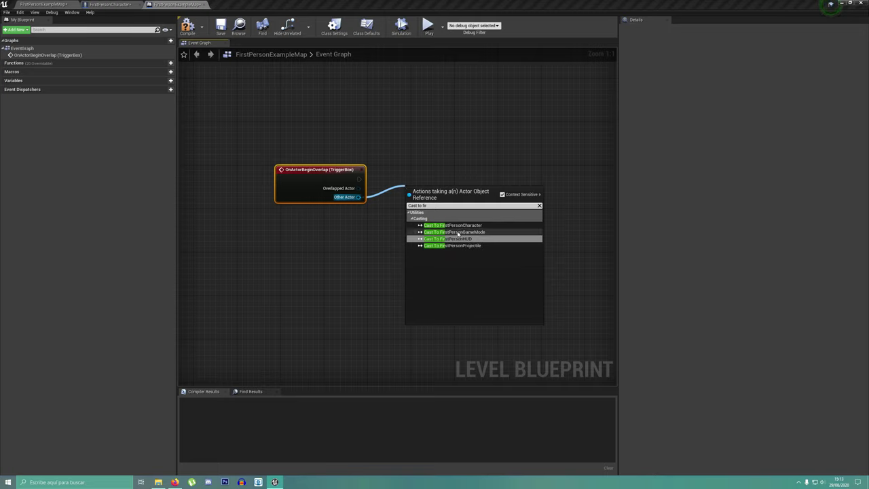
{"action": "left_click", "coordinate": [455, 225]}
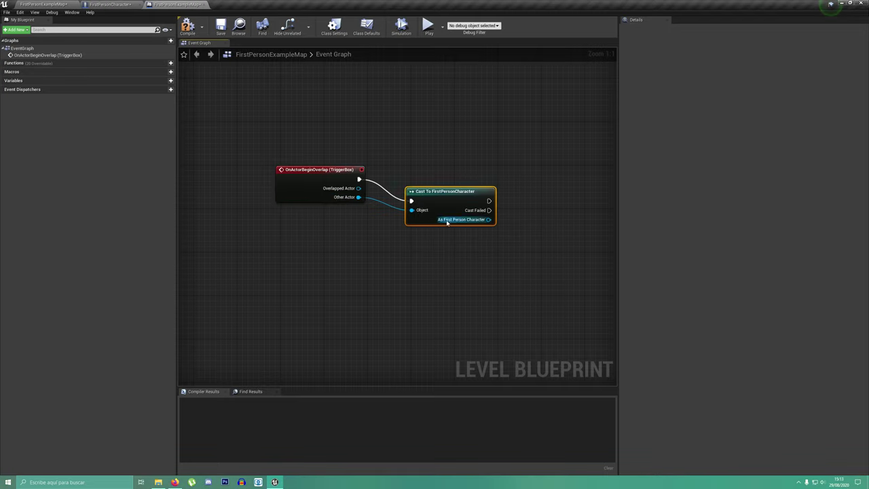
{"action": "left_click_drag", "start_coordinate": [479, 198], "coordinate": [504, 197]}
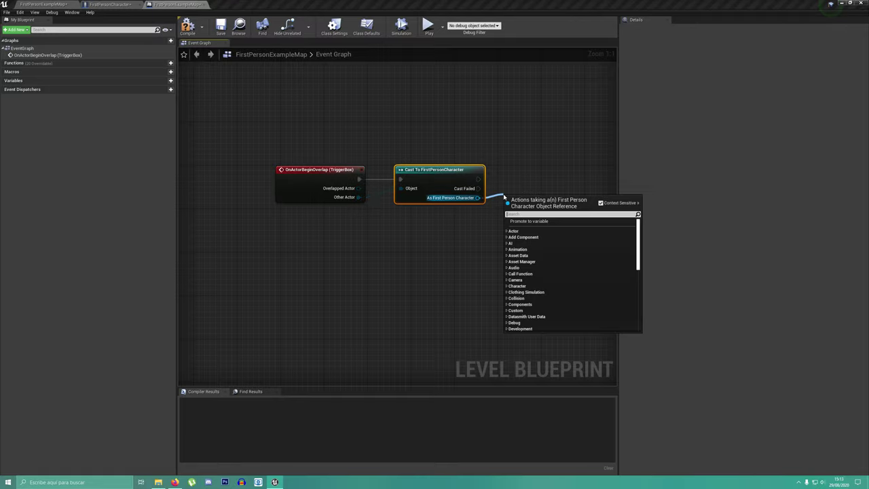
{"action": "type", "text": "Save"}
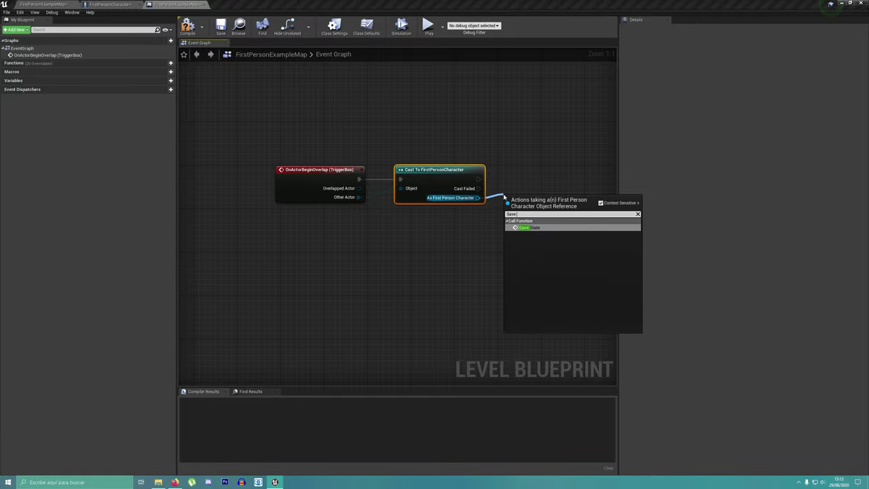
{"action": "left_click", "coordinate": [529, 228]}
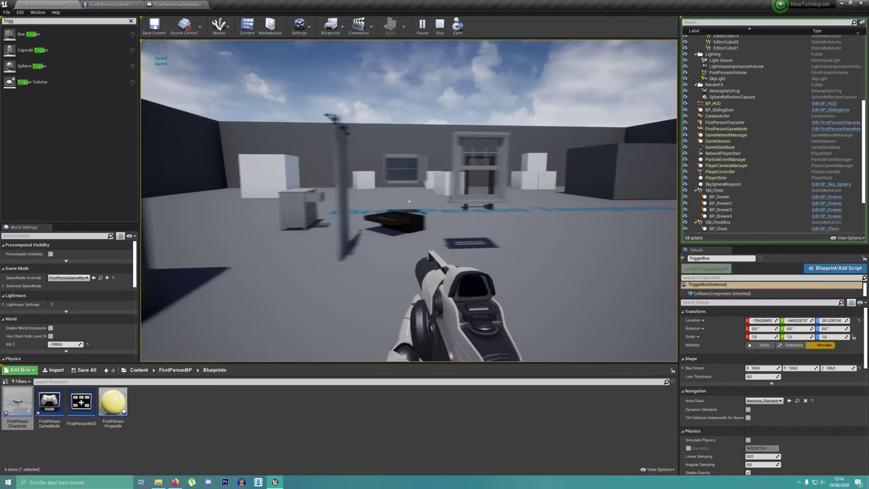
Step: Walk into the trigger to save door states, then replay to confirm they load from PhysicalDoorsNKeys.sav
{"action": "key", "text": "w"}
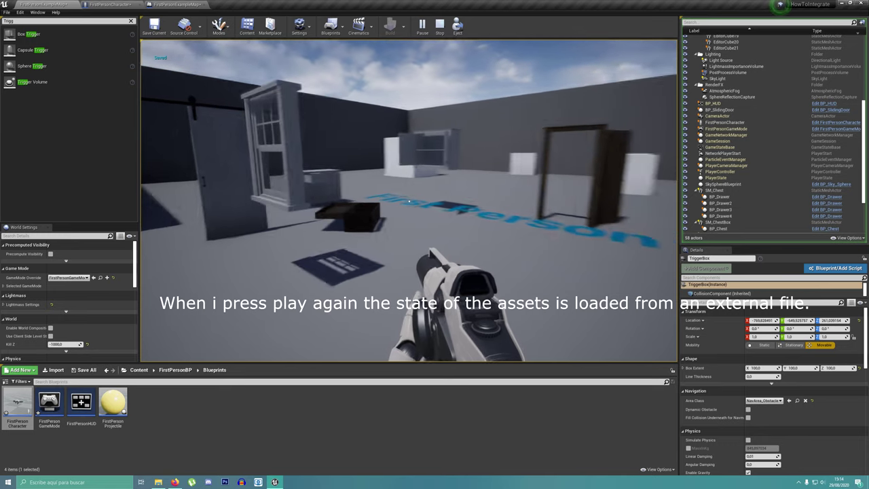
{"action": "key", "text": "Escape"}
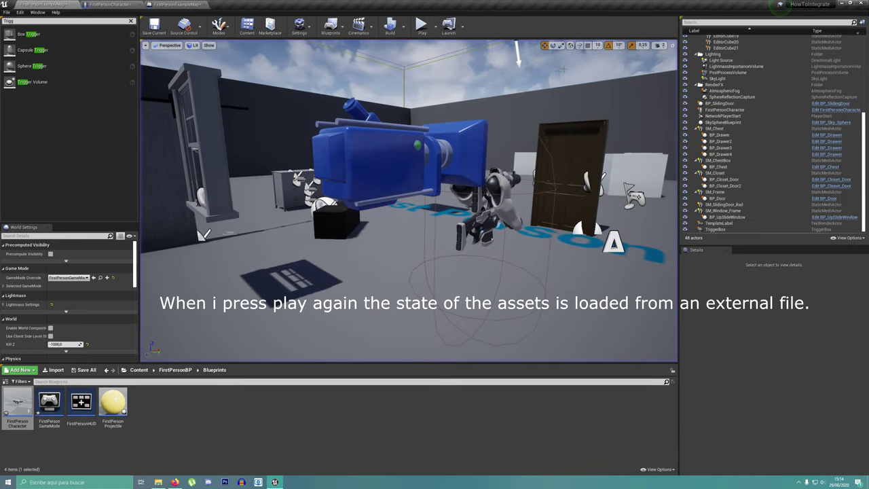
{"action": "left_click", "coordinate": [421, 32]}
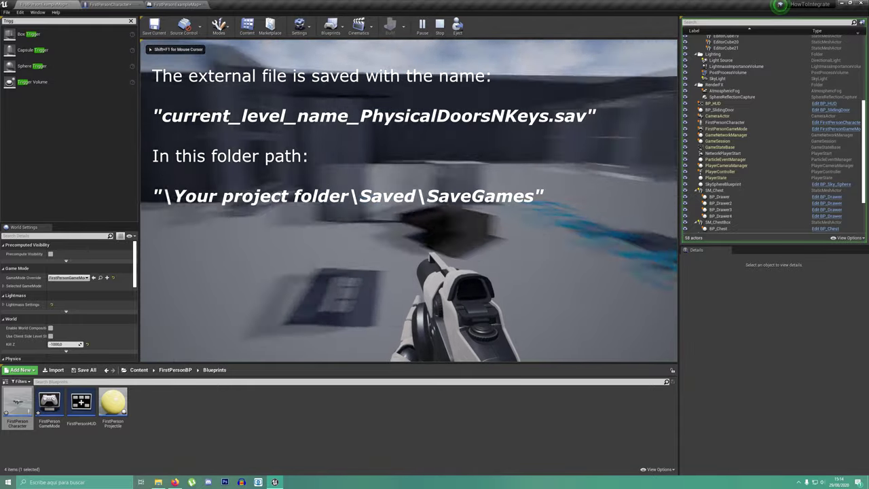
{"action": "key", "text": "s"}
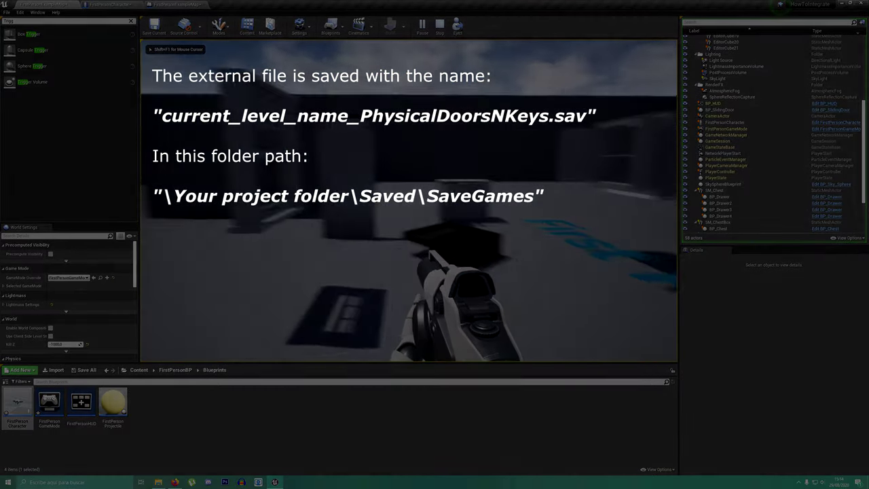